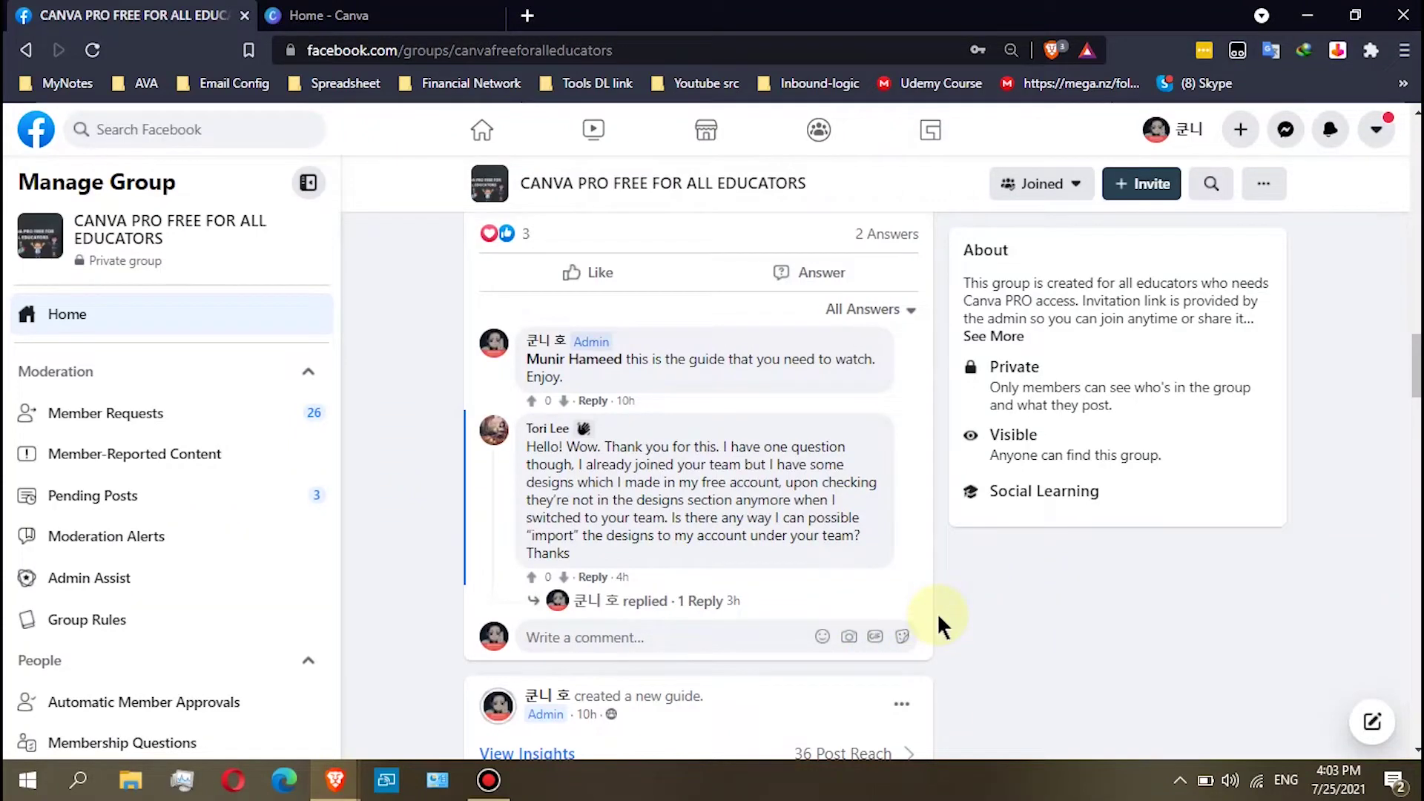
- Scroll the page, then switch to the Home - Canva tab
scroll(951, 601, up, 5)
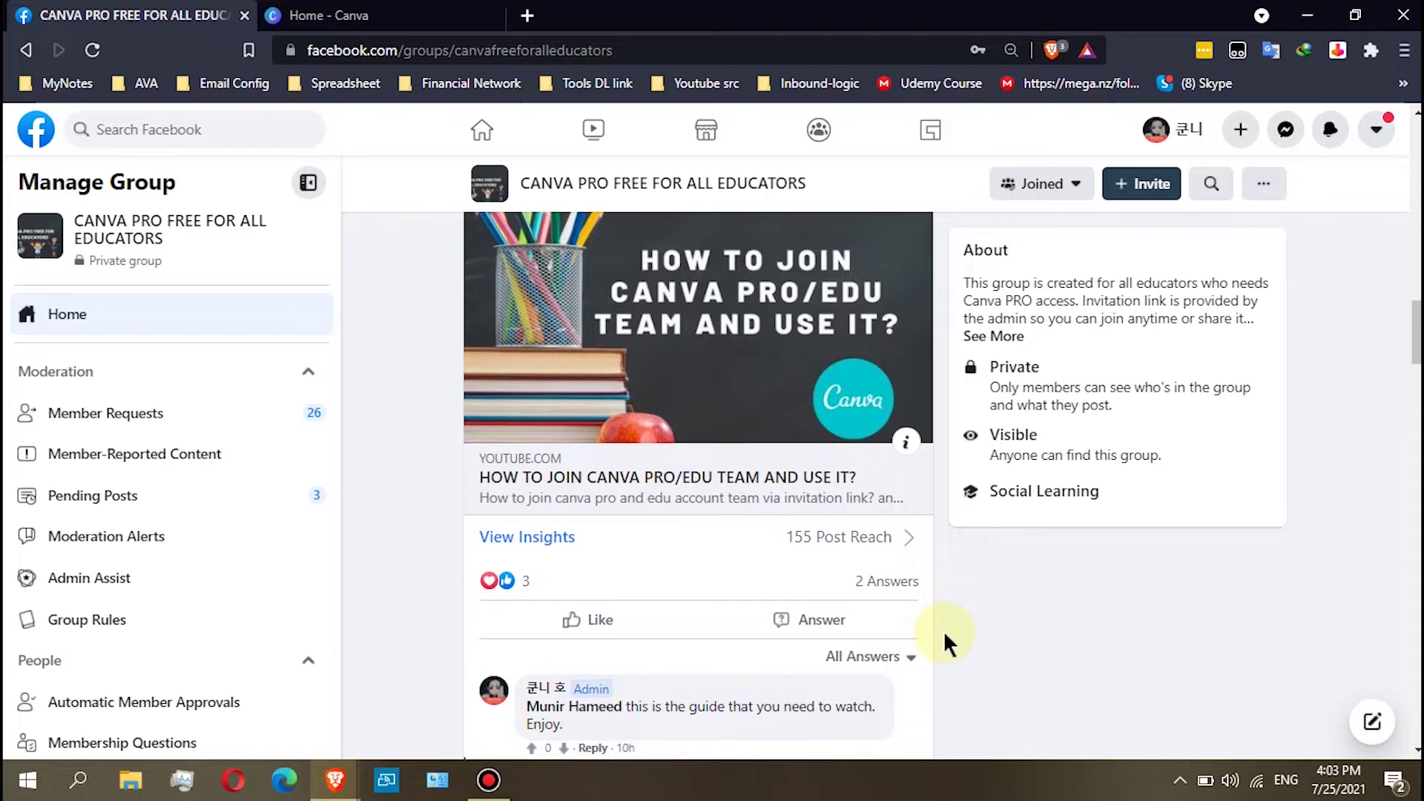
scroll(999, 594, down, 2)
scroll(1000, 594, down, 3)
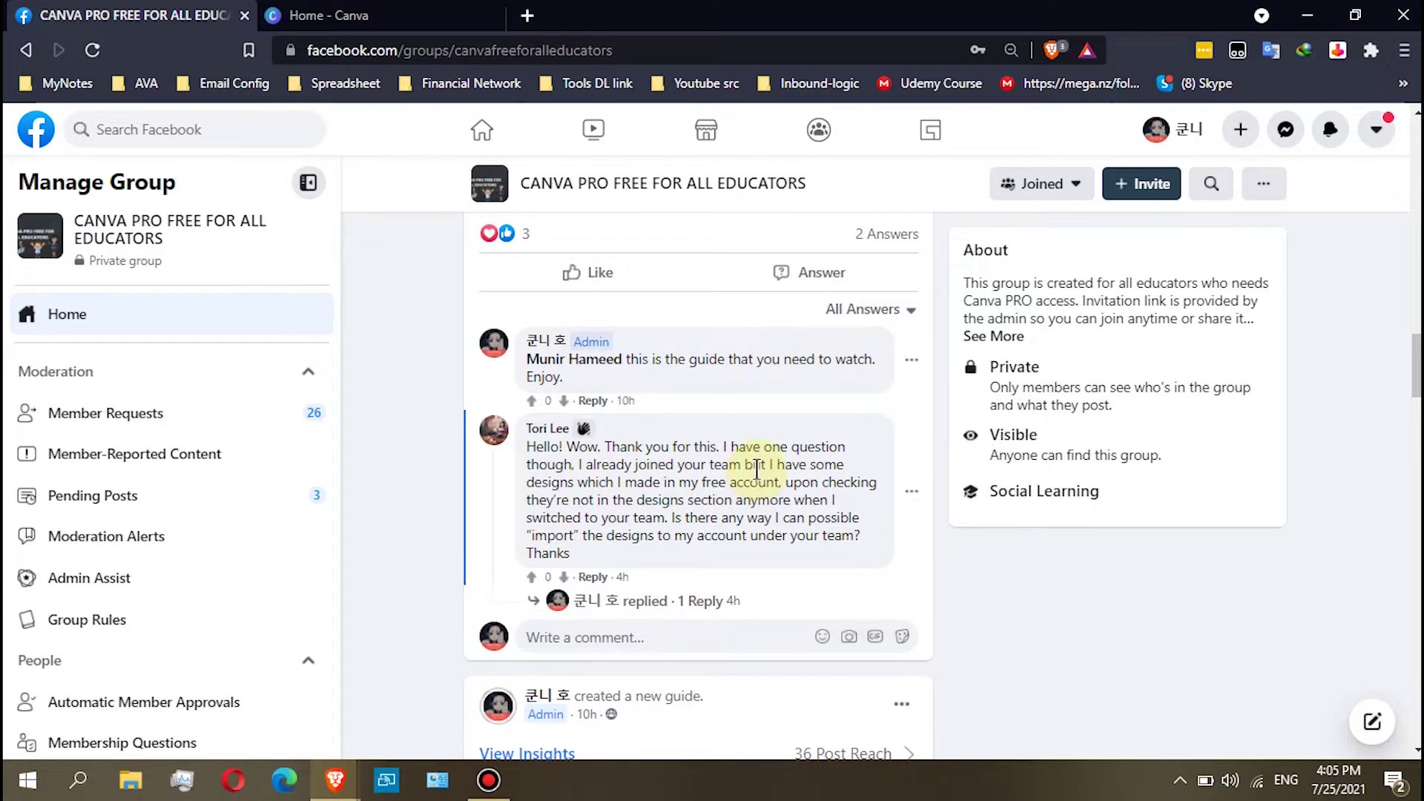
click(417, 21)
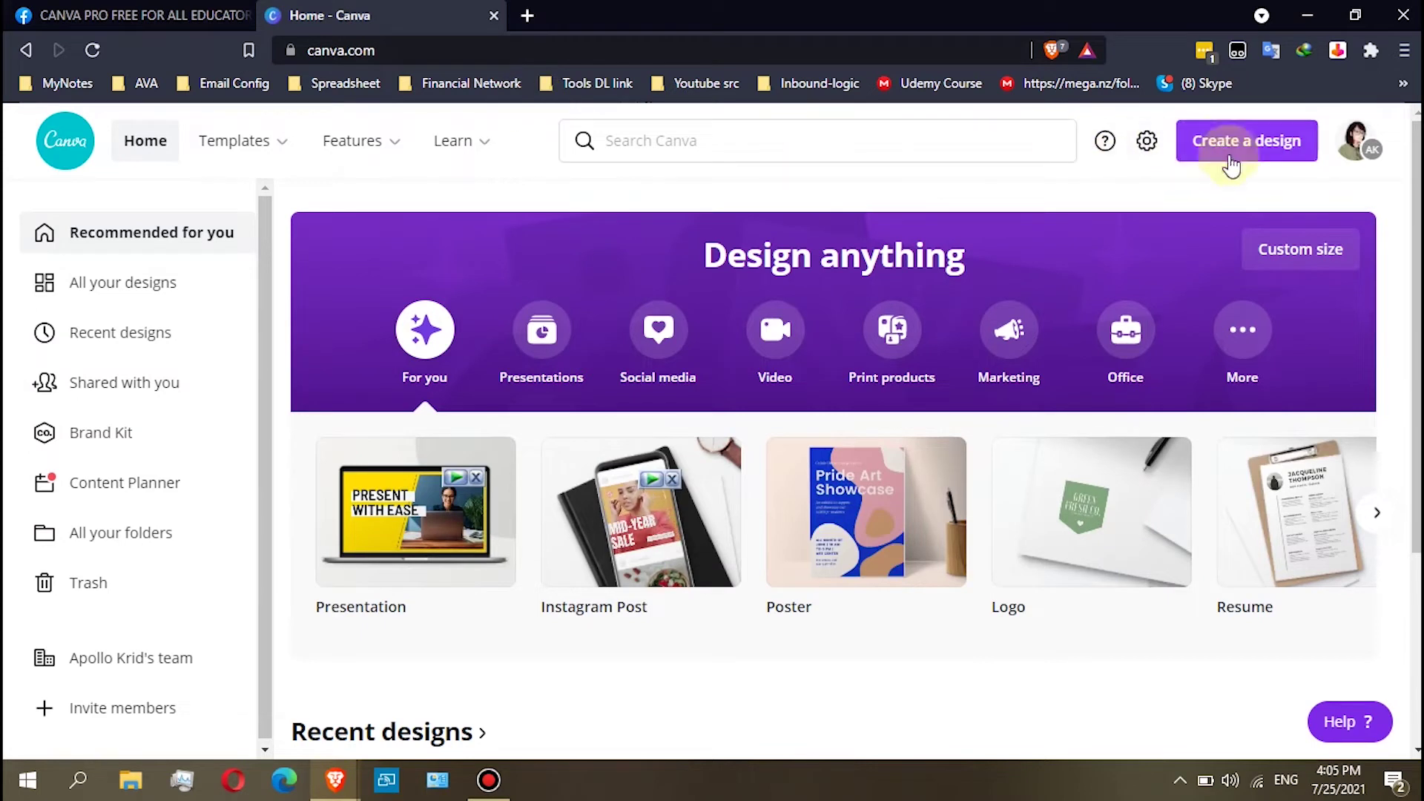
- Bring up Brave's main menu to start a new private window
click(1404, 52)
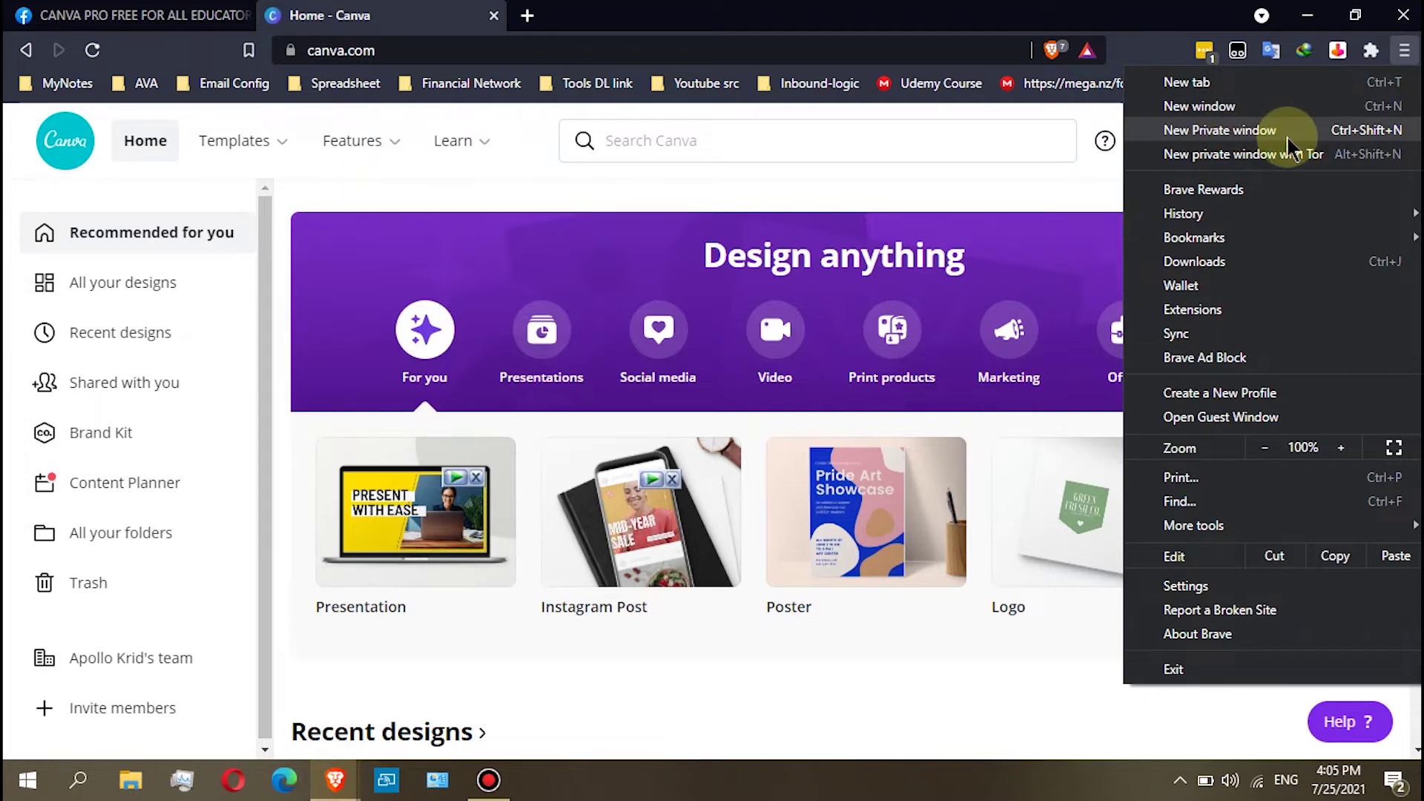
click(918, 15)
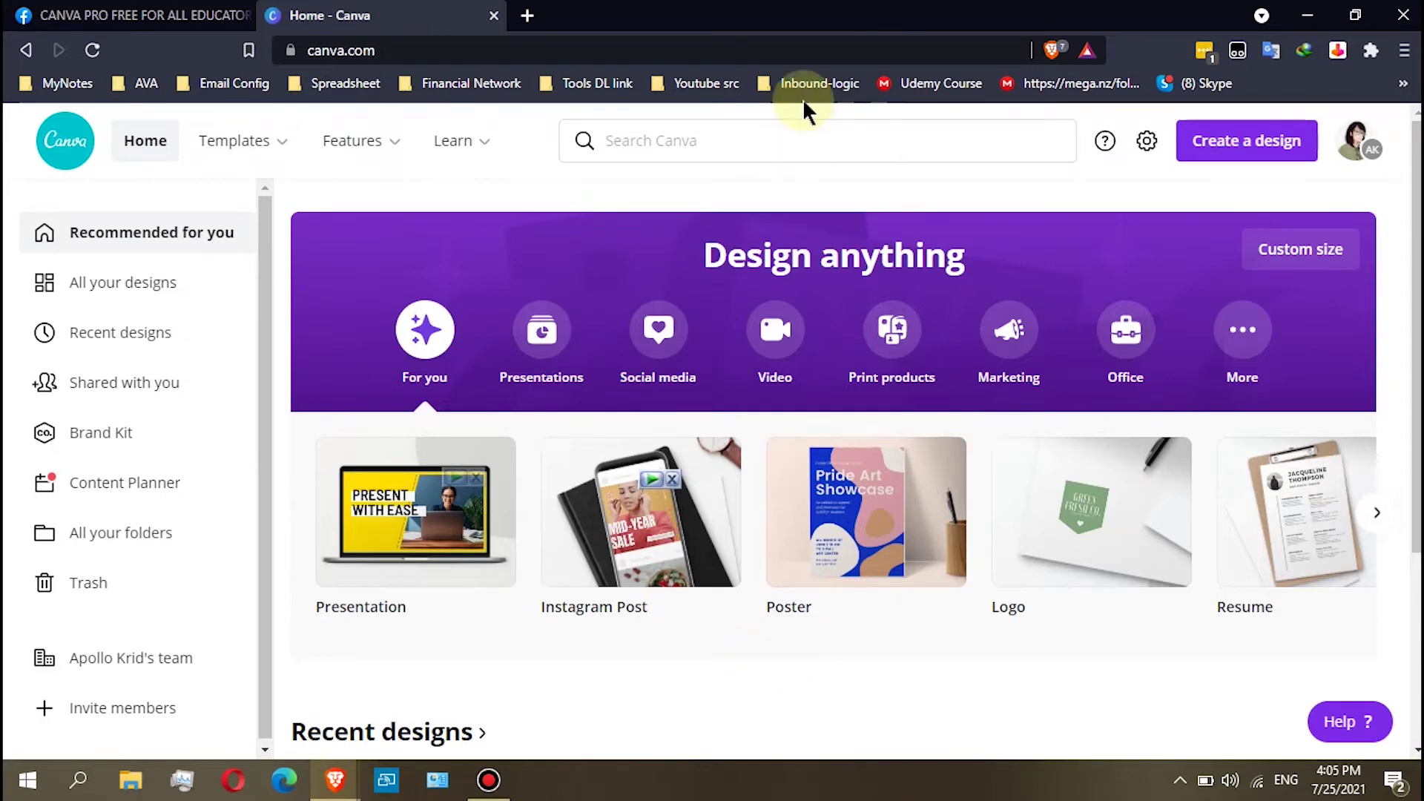
click(1404, 51)
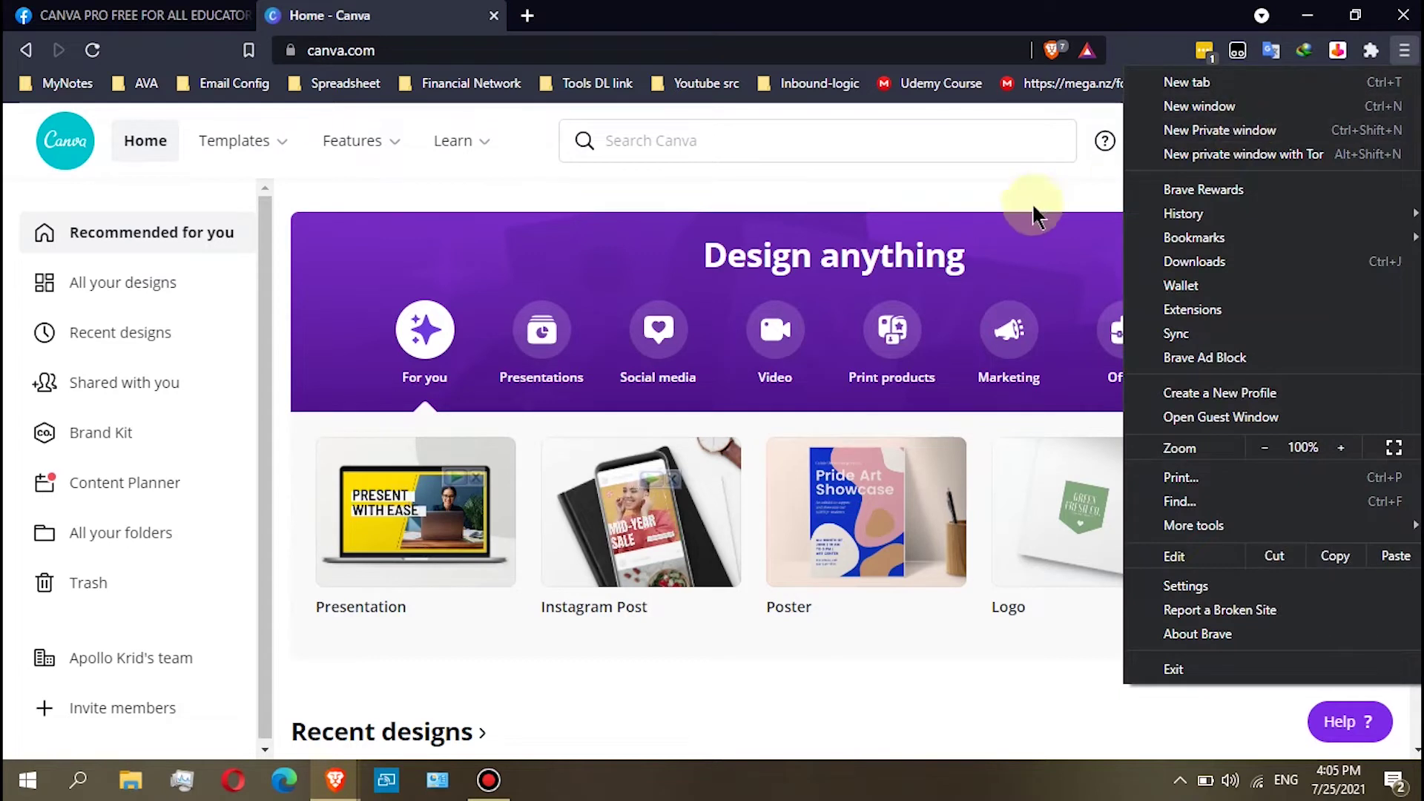
click(349, 762)
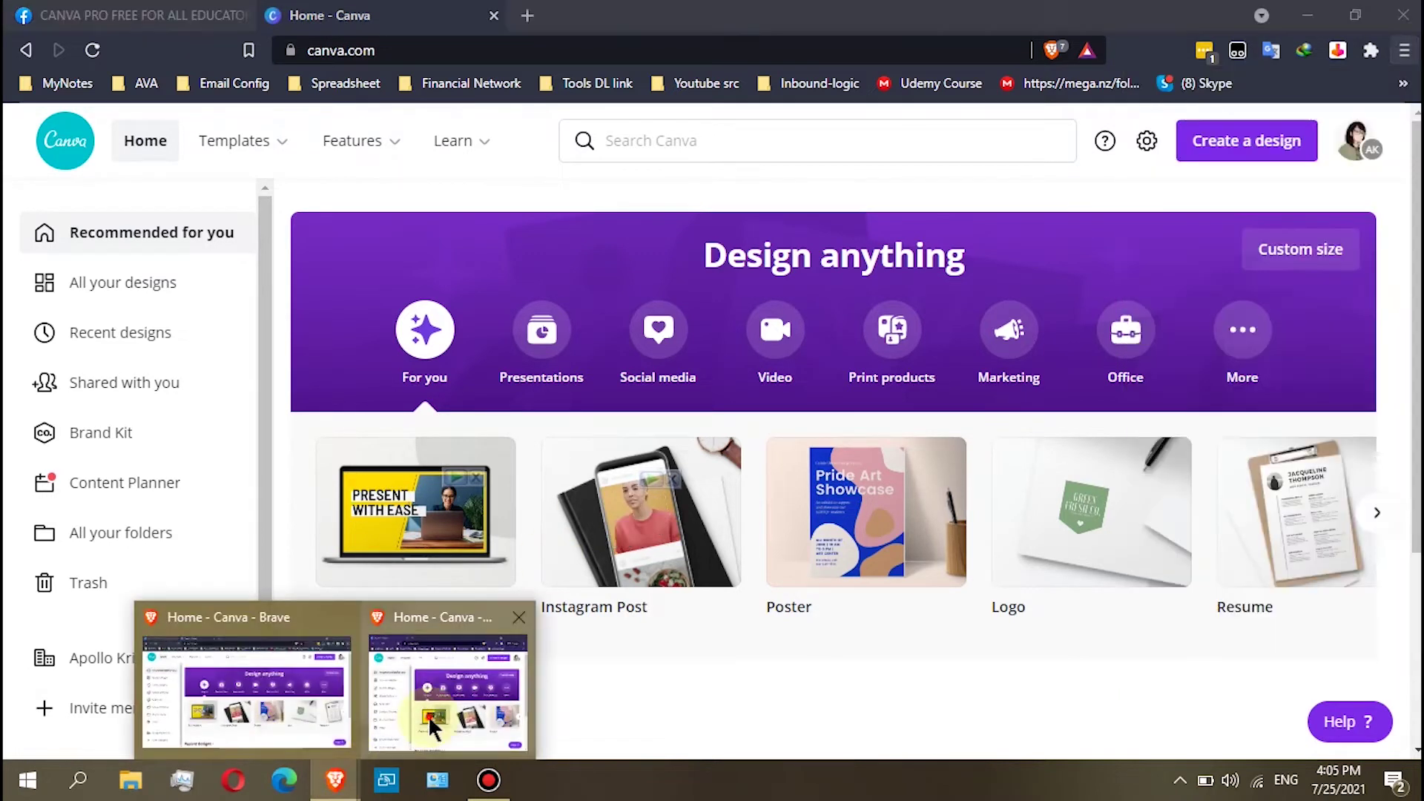
click(436, 728)
mouse_move(879, 22)
mouse_down()
mouse_move(764, 142)
mouse_move(743, 133)
mouse_up()
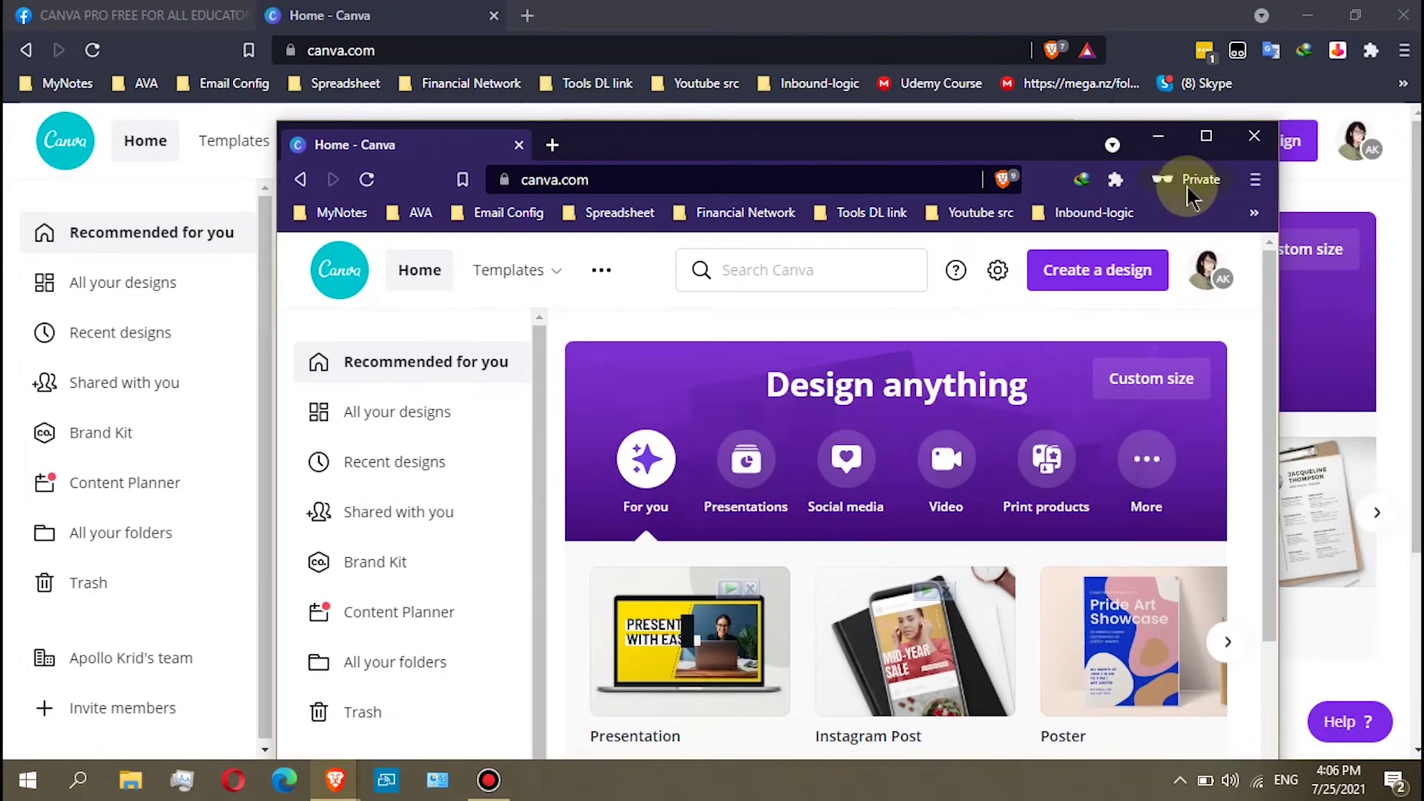
drag(995, 142, 993, 92)
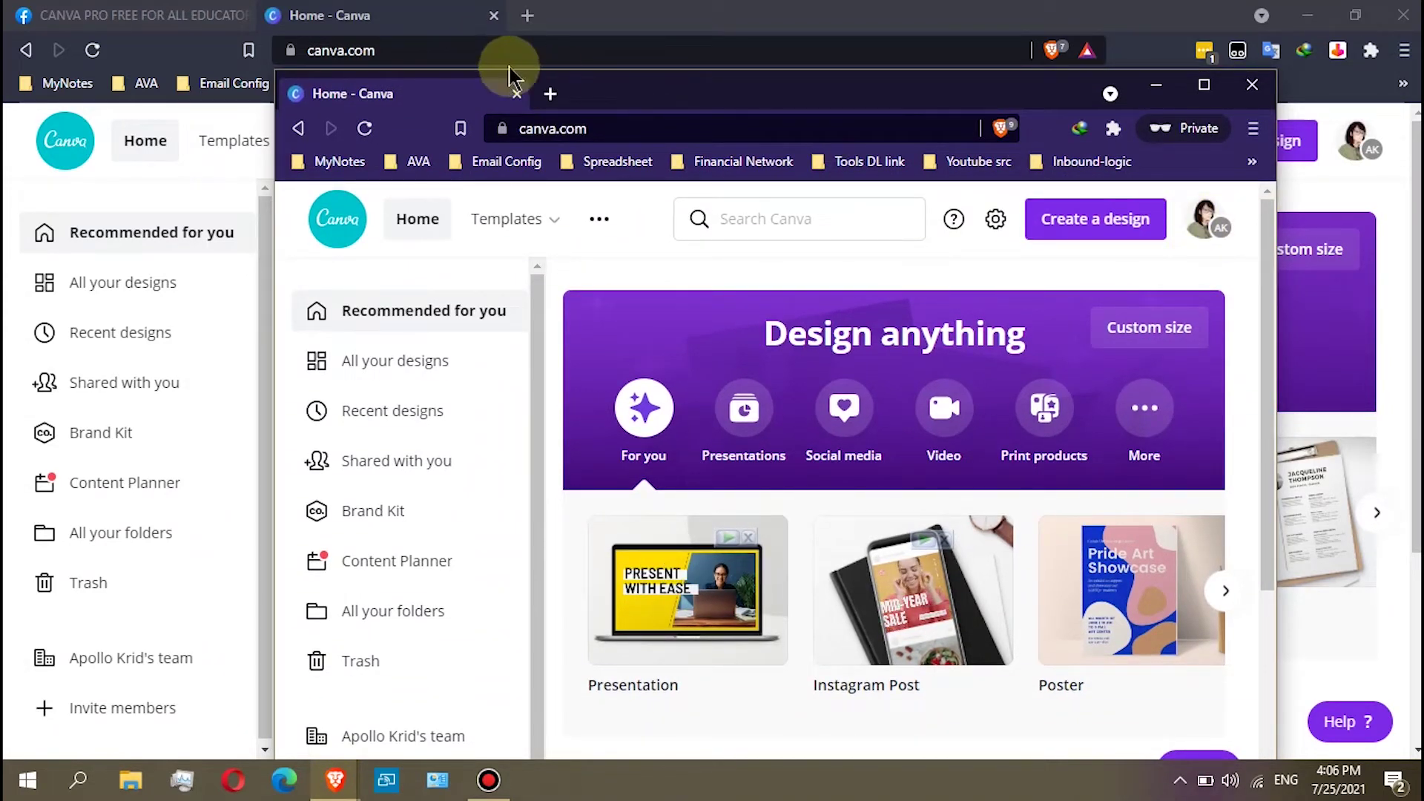
click(422, 17)
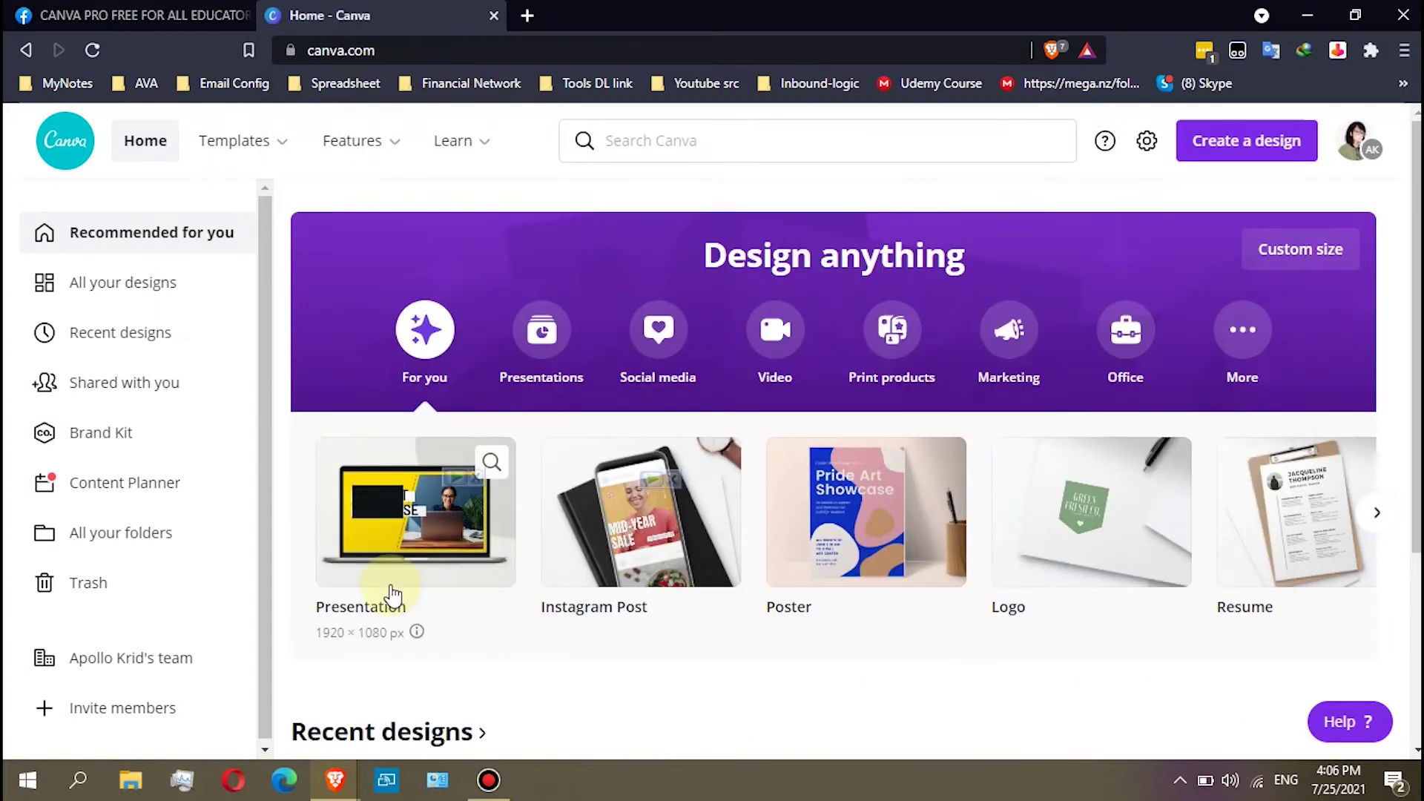
scroll(639, 653, down, 3)
scroll(640, 652, up, 3)
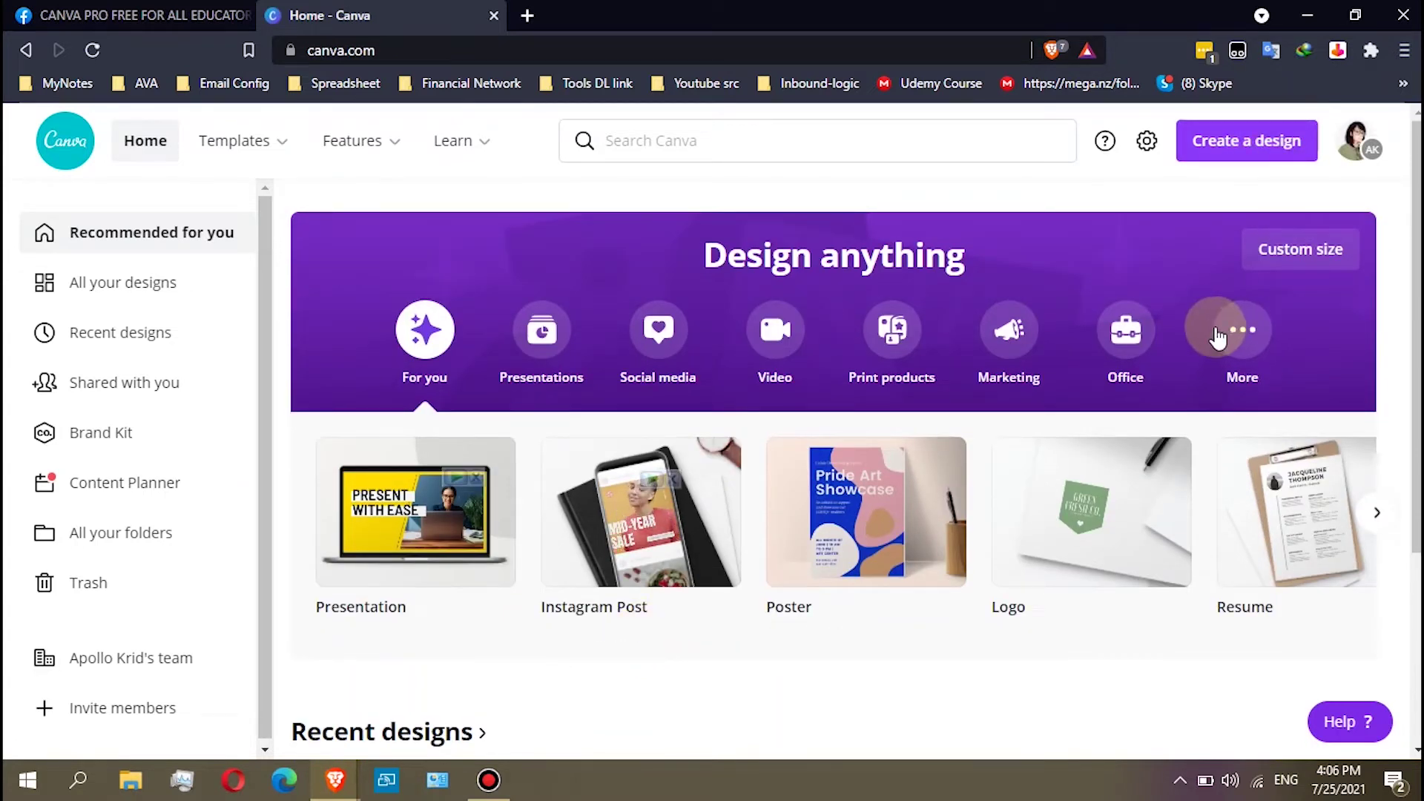
- Create a new Poster design and dismiss the Resize tip
click(1231, 141)
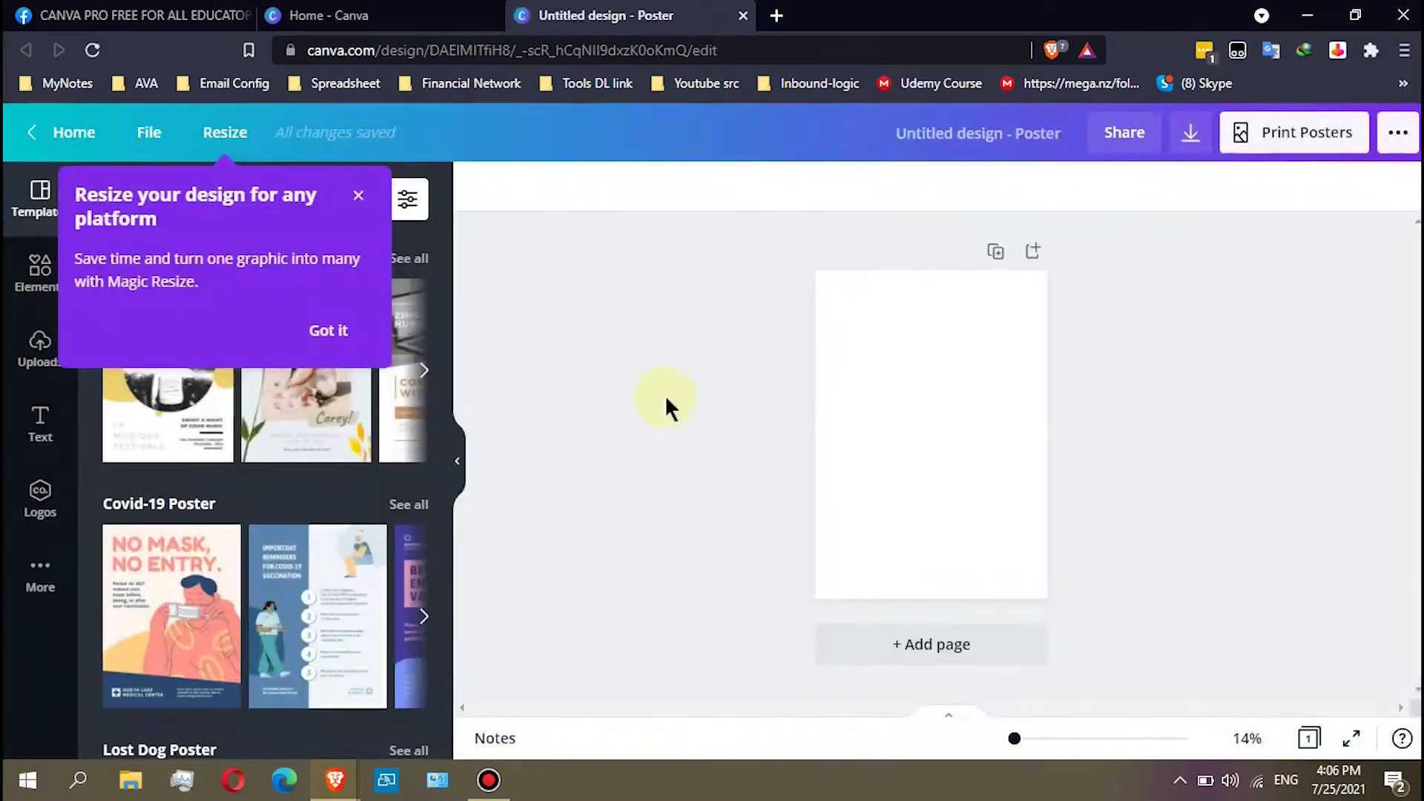
click(328, 330)
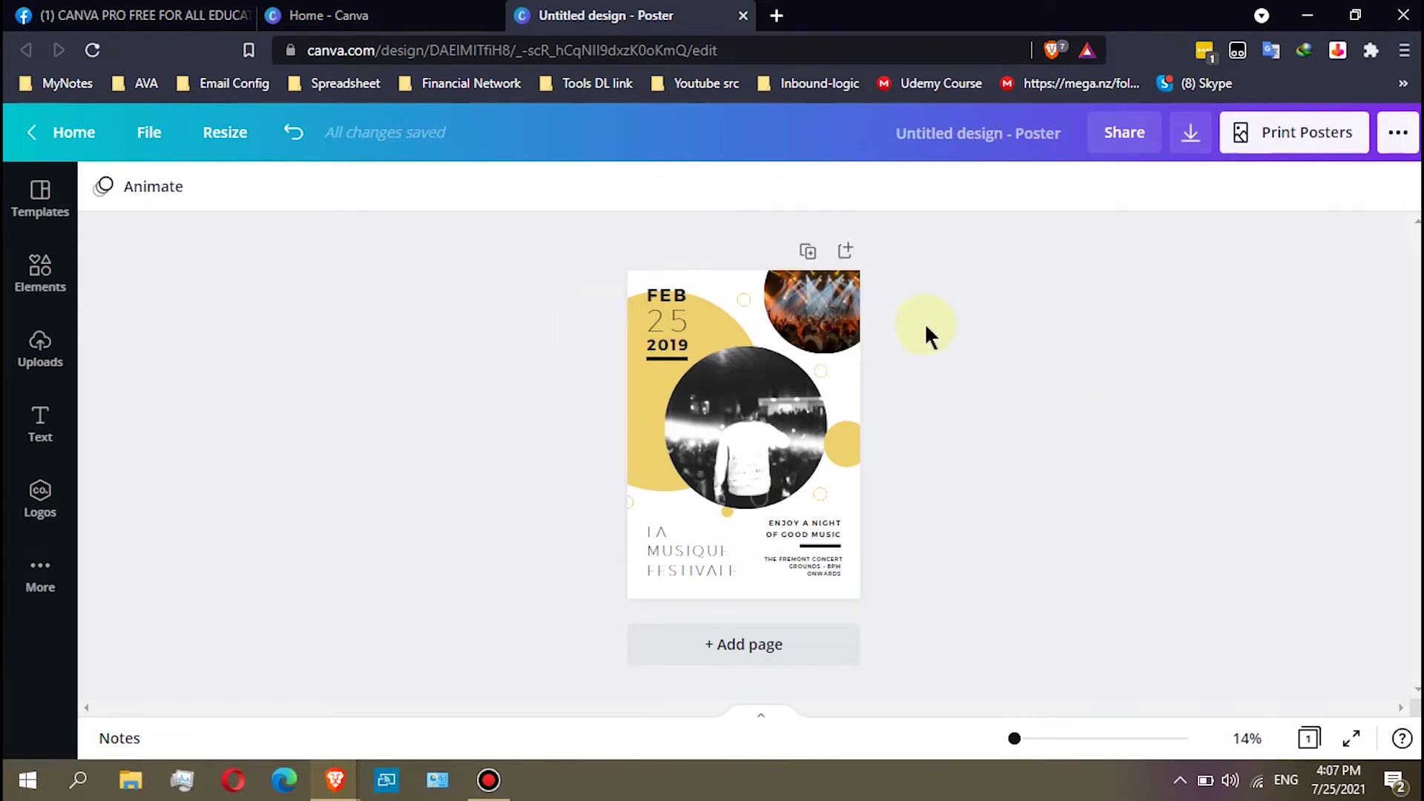
- Copy the festival poster's Share a link to edit URL, then close the Share panel
click(1121, 136)
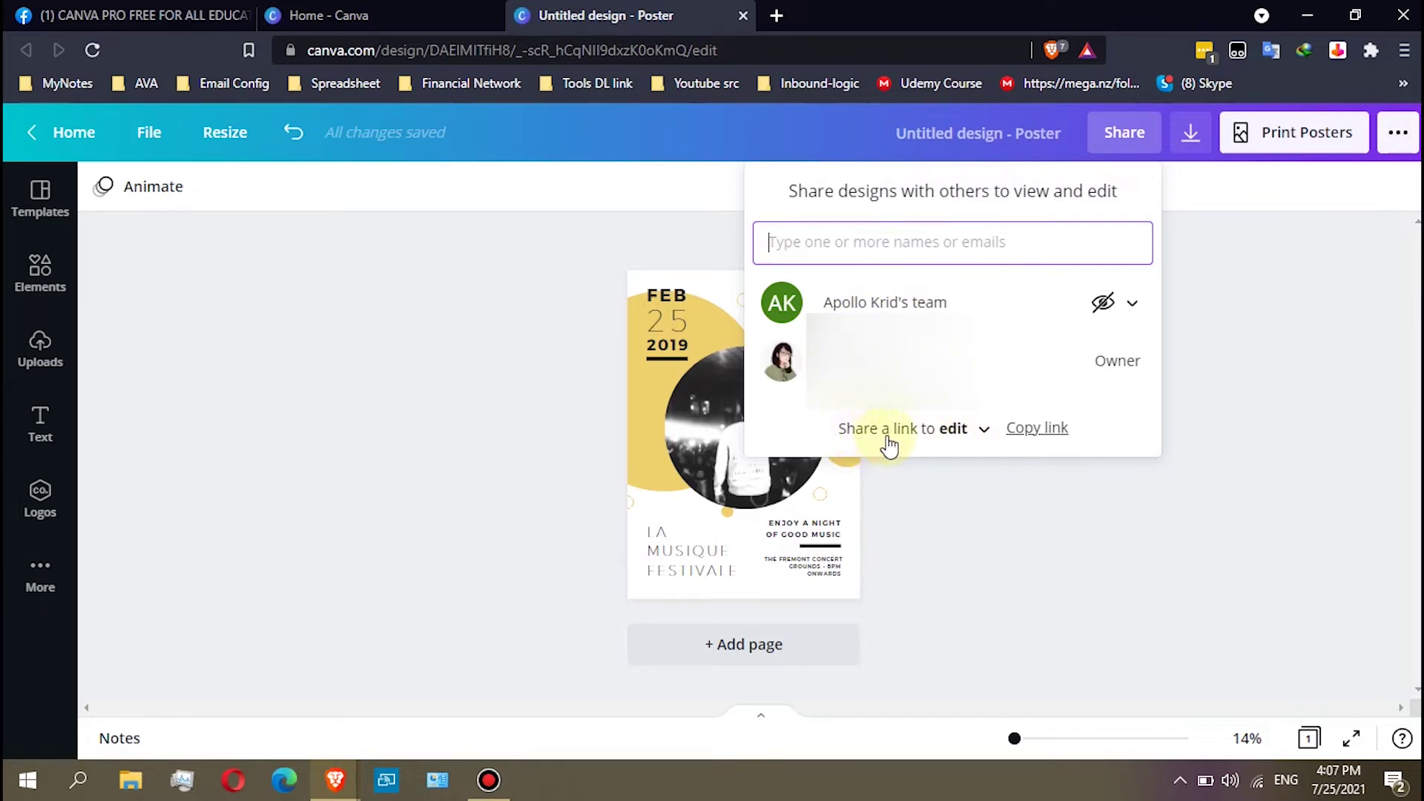
click(986, 430)
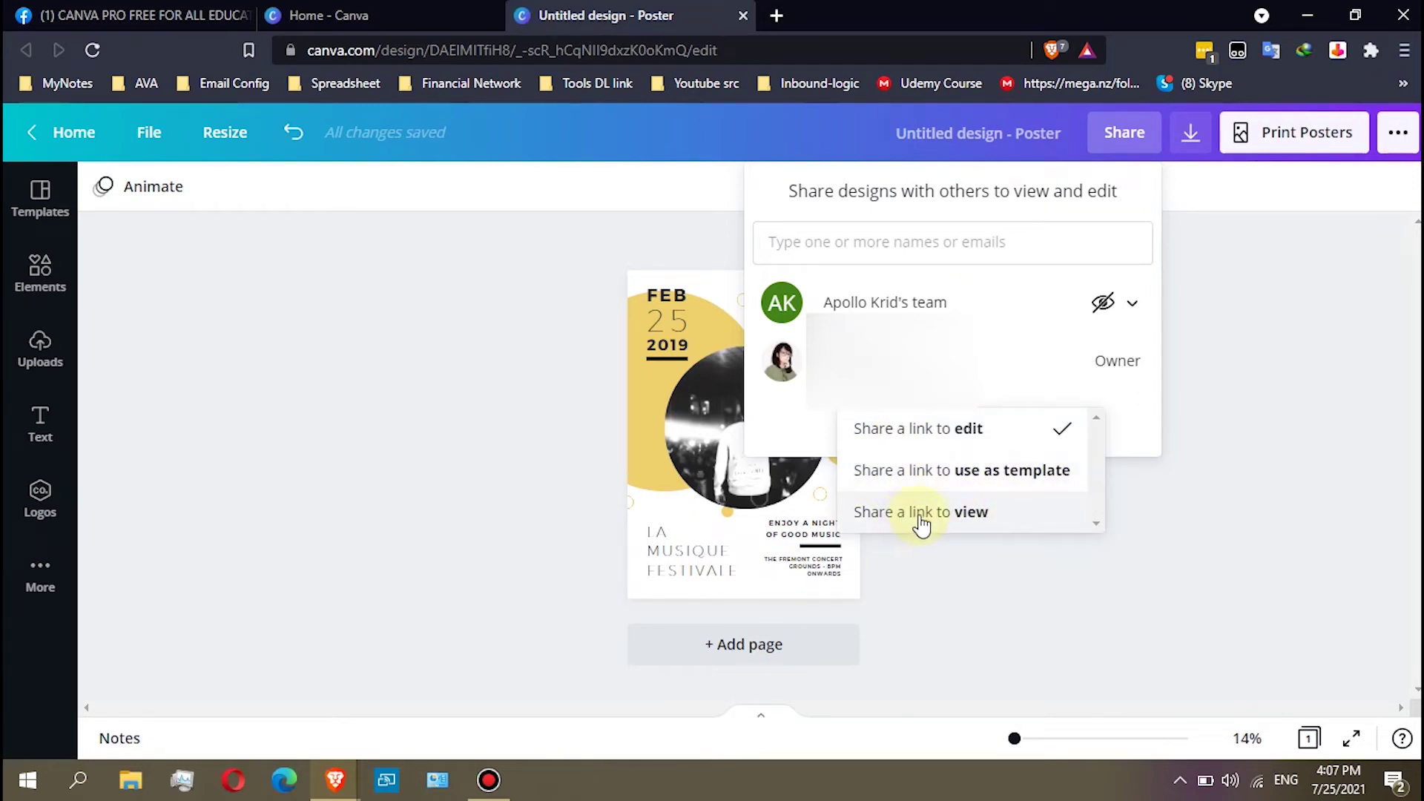
click(969, 436)
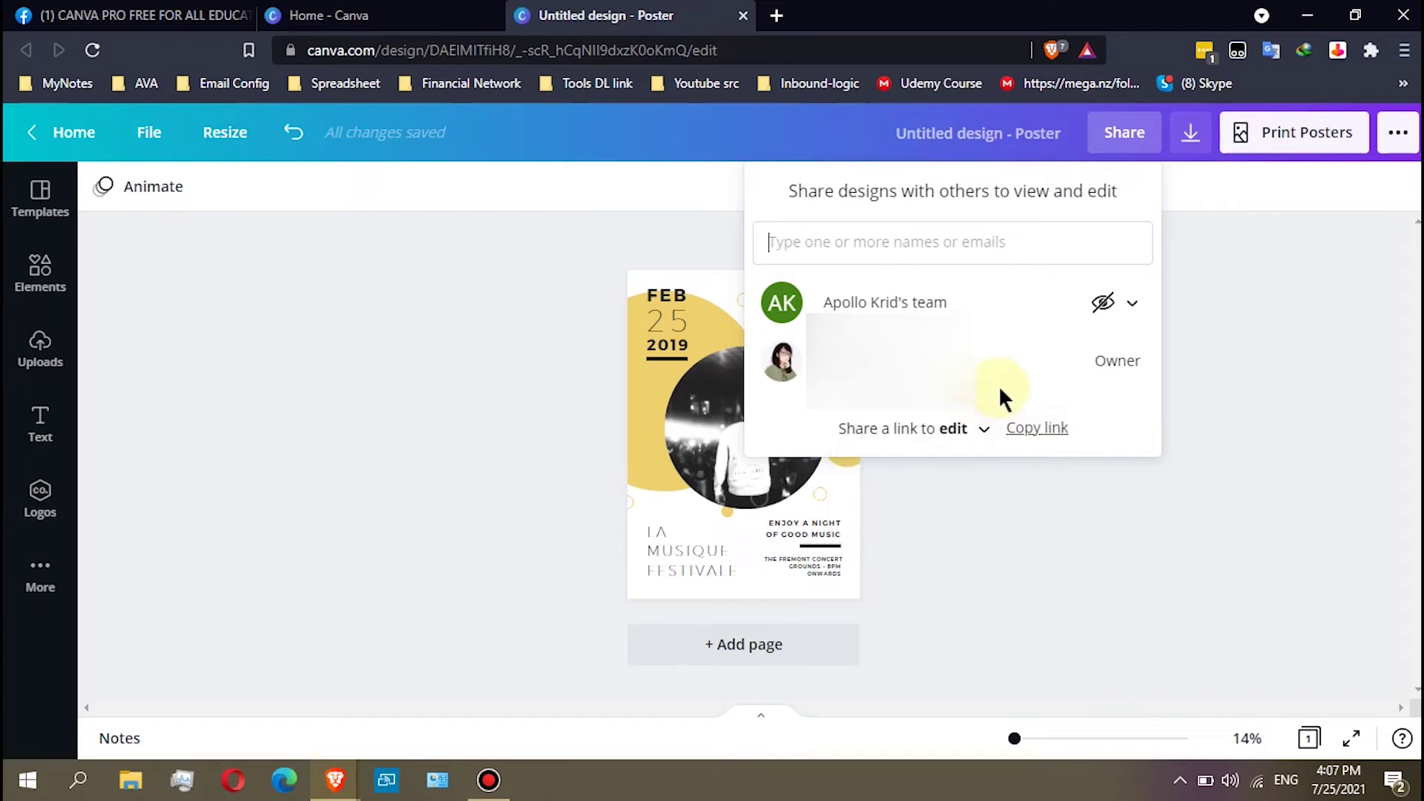
click(1040, 429)
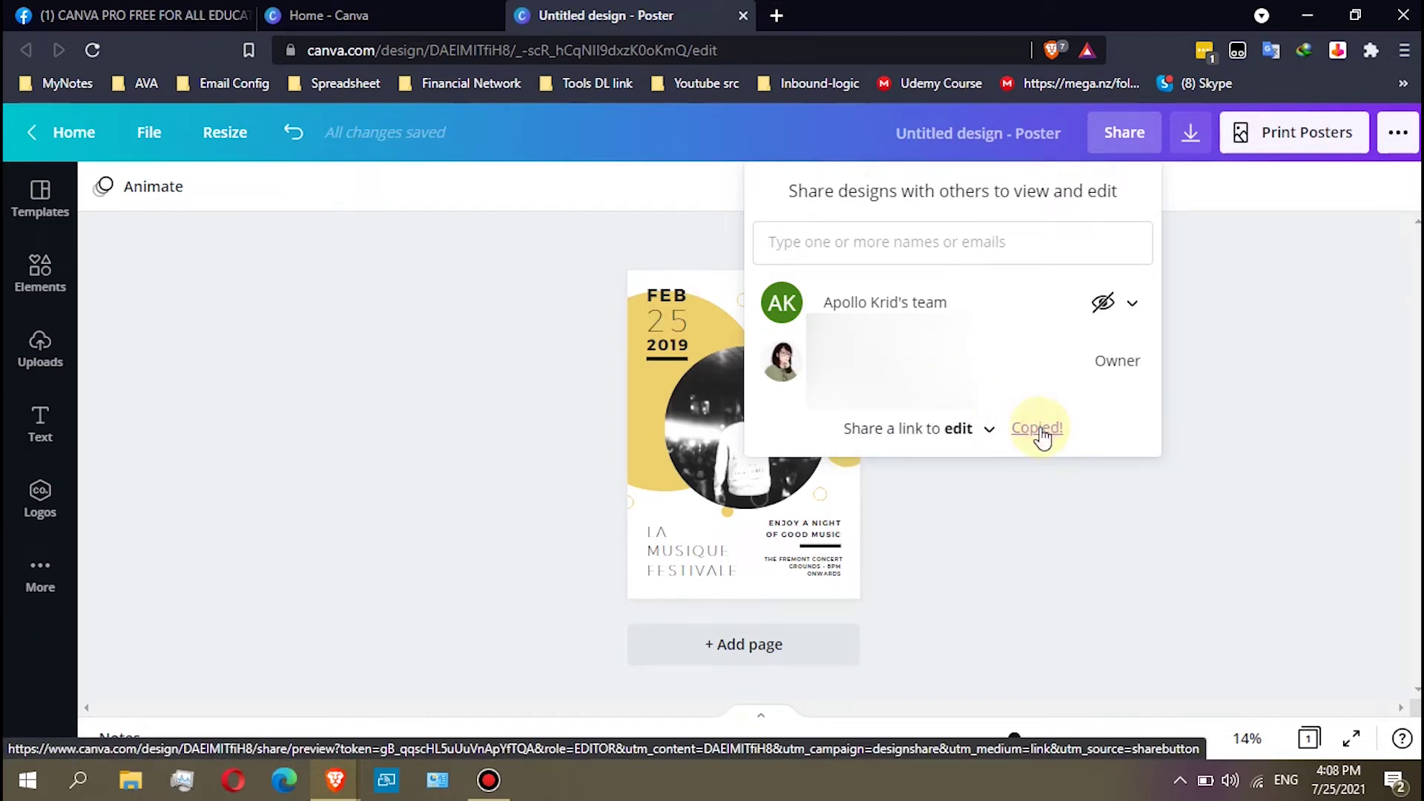
click(1116, 488)
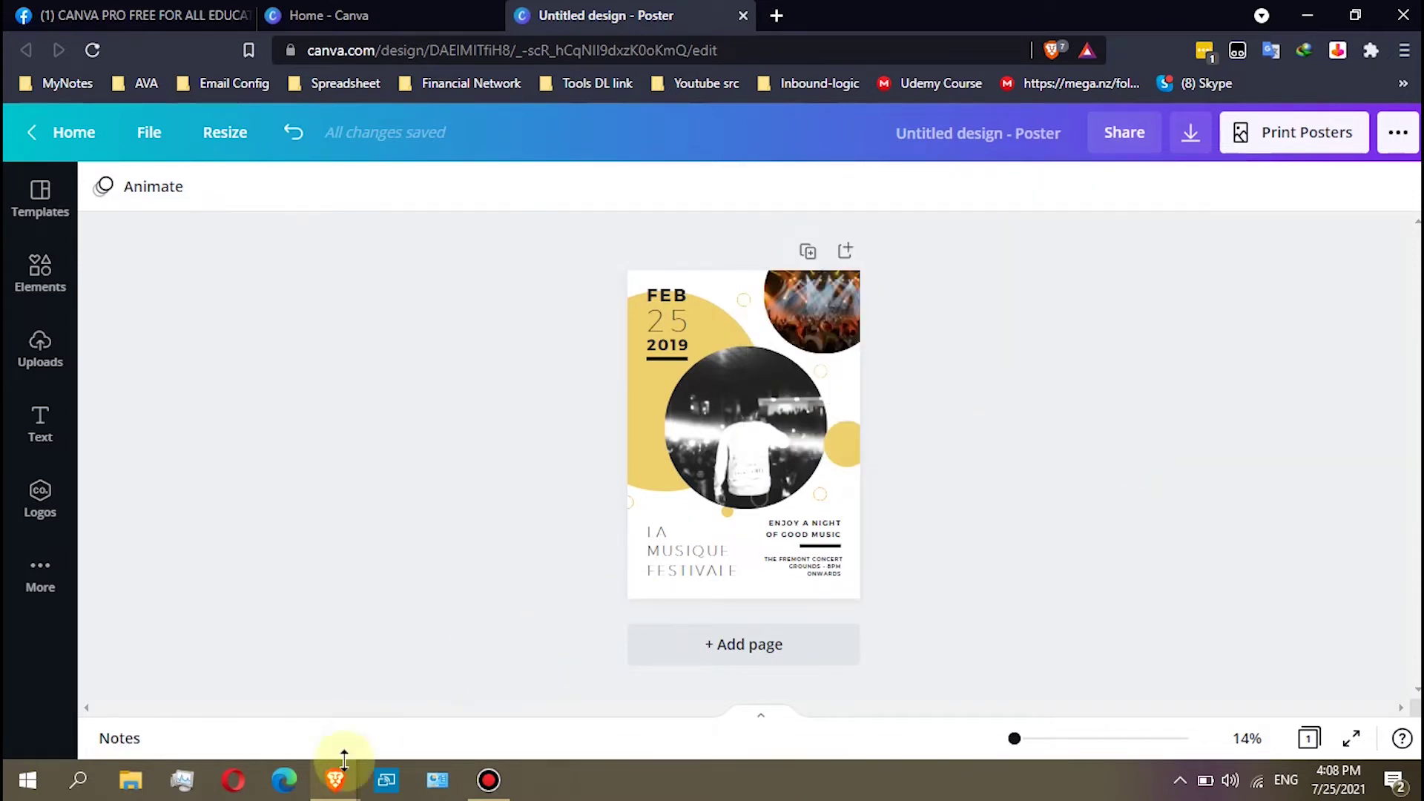
- Arrange the private Canva window alongside the main browser window
mouse_move(335, 780)
click(455, 640)
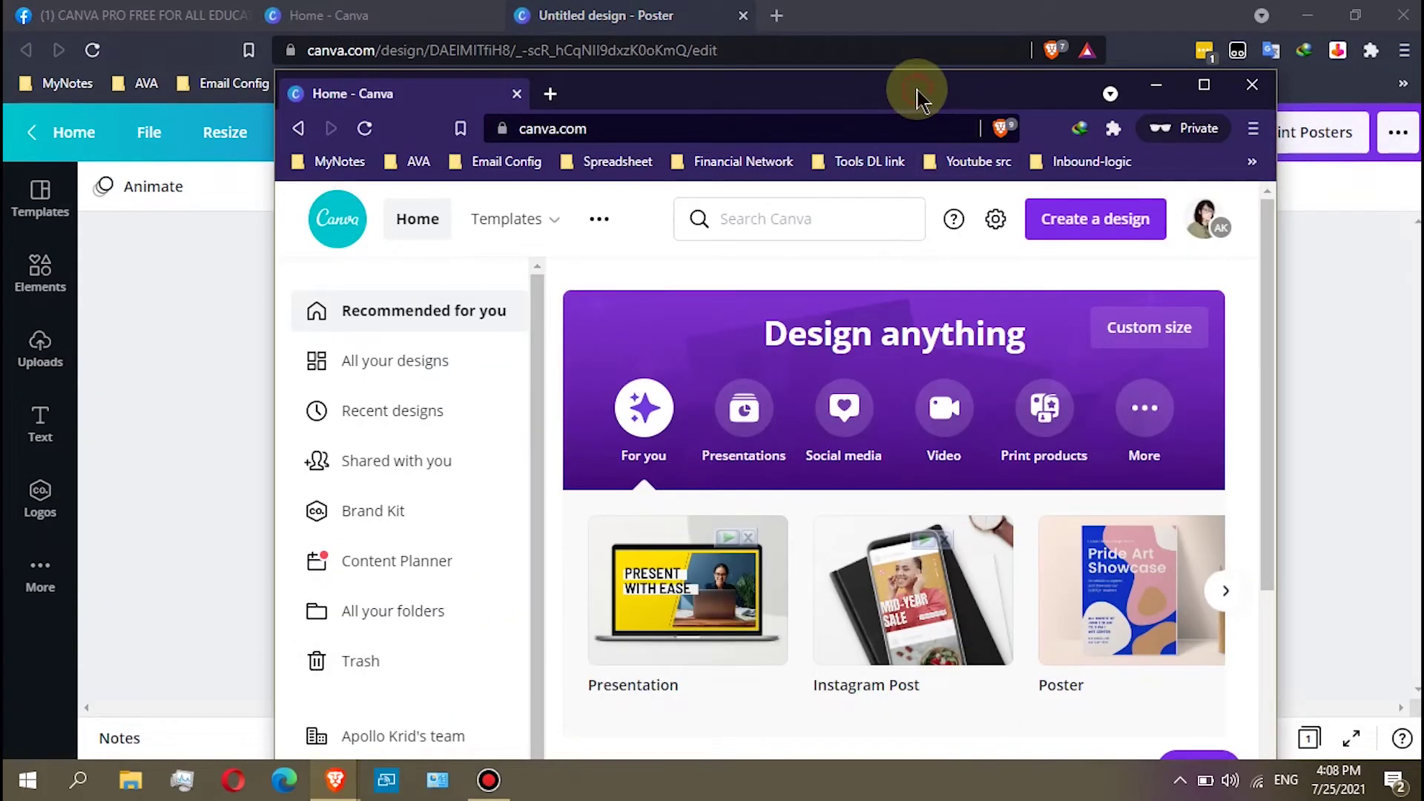
mouse_move(916, 95)
mouse_down()
mouse_move(890, 56)
mouse_move(806, 29)
mouse_up()
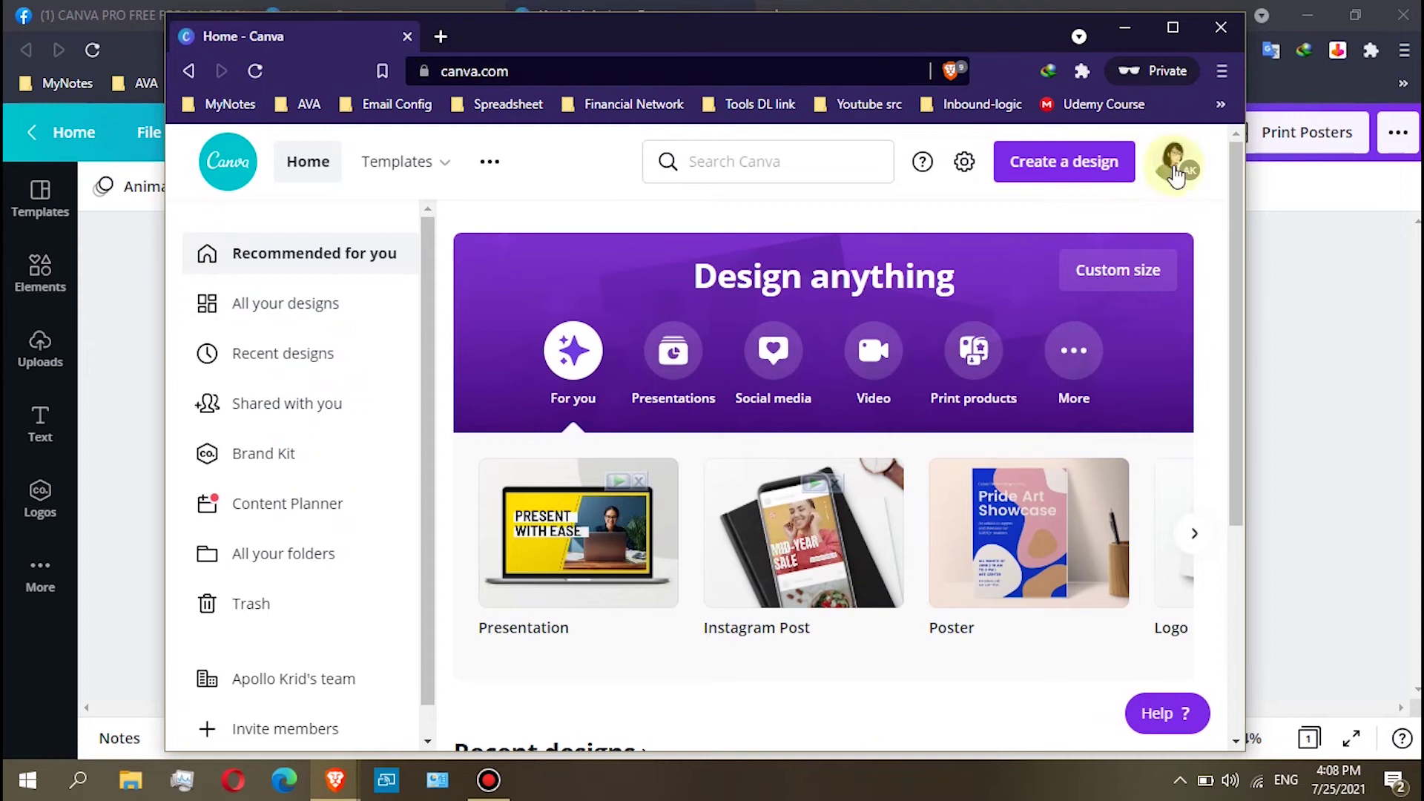
drag(583, 14, 588, 64)
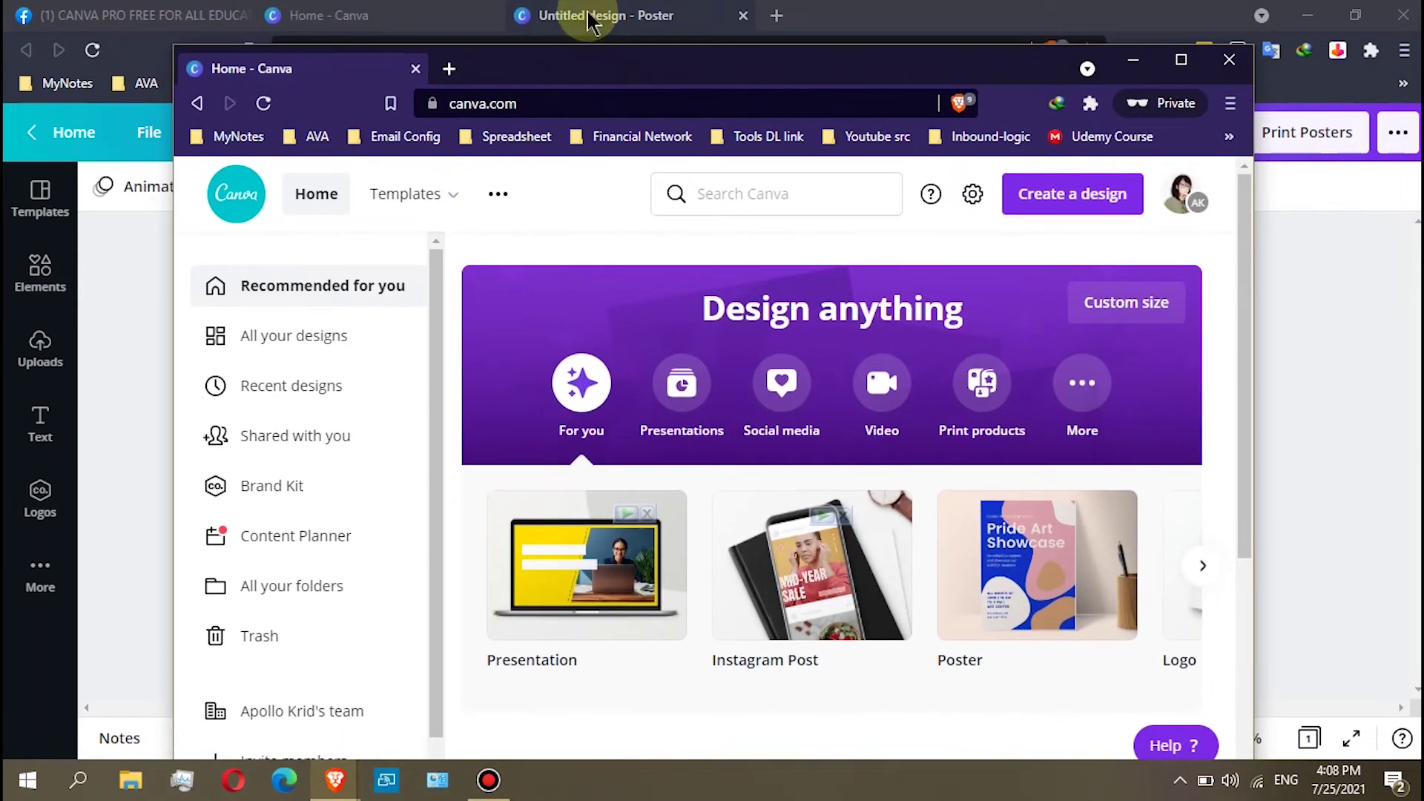
click(590, 15)
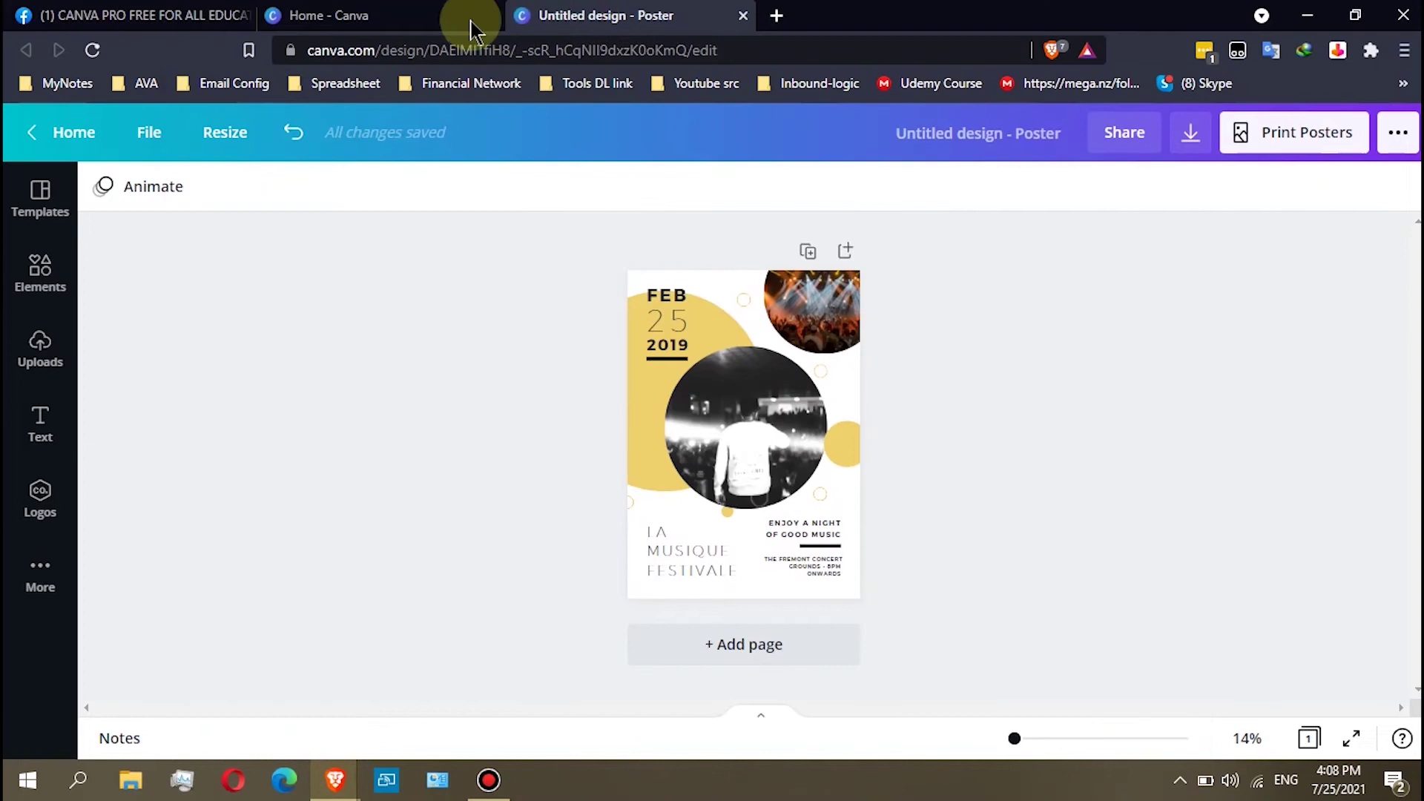
click(454, 14)
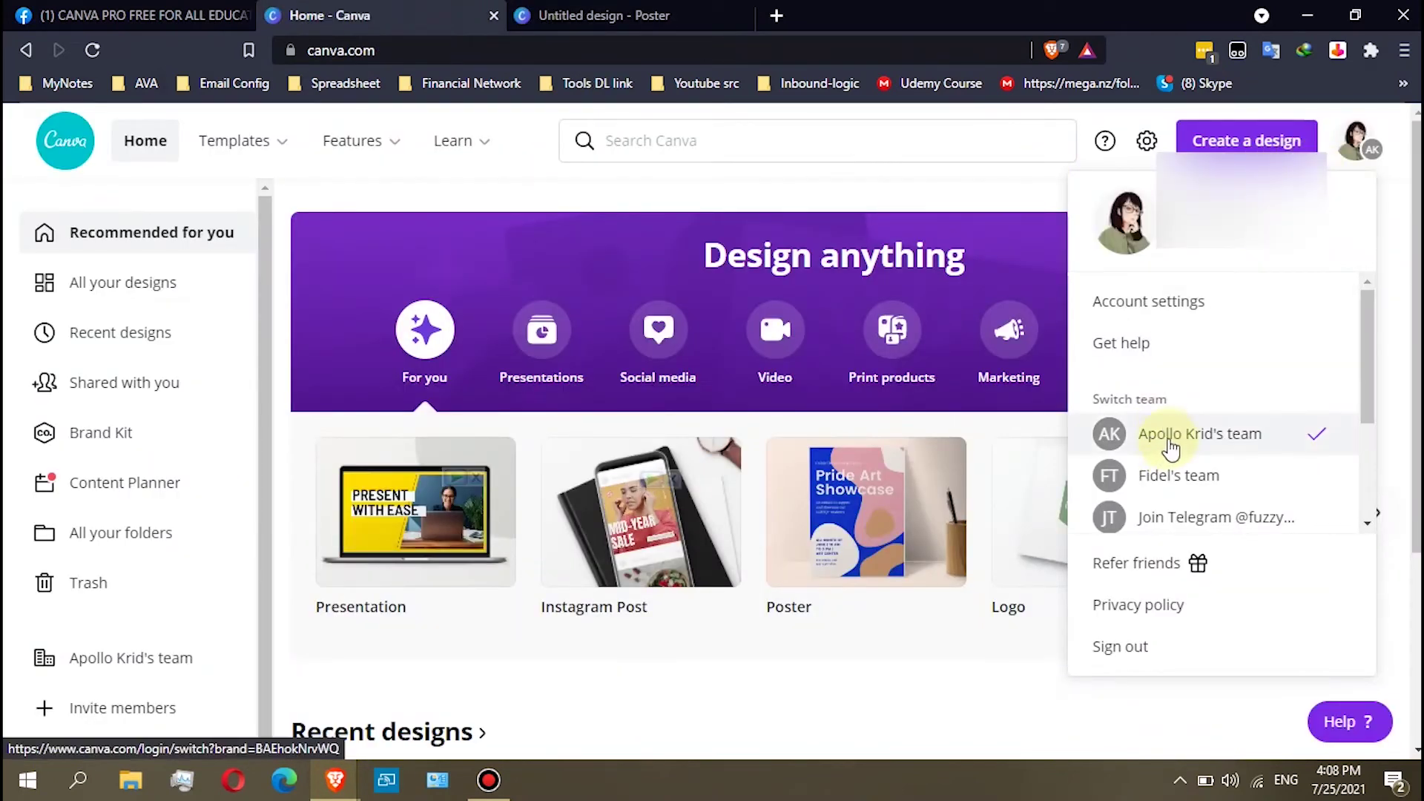
mouse_move(335, 781)
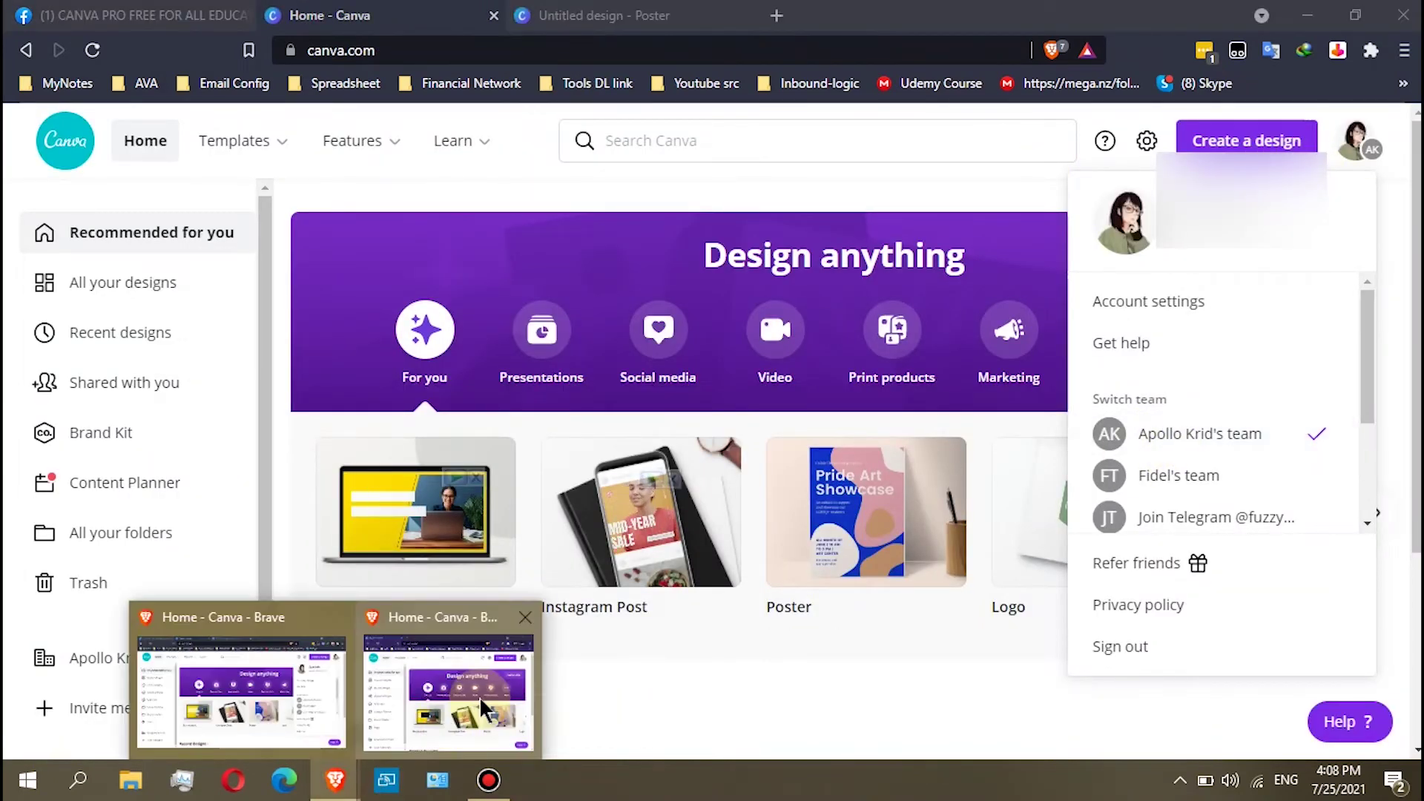
click(493, 708)
drag(868, 67, 858, 44)
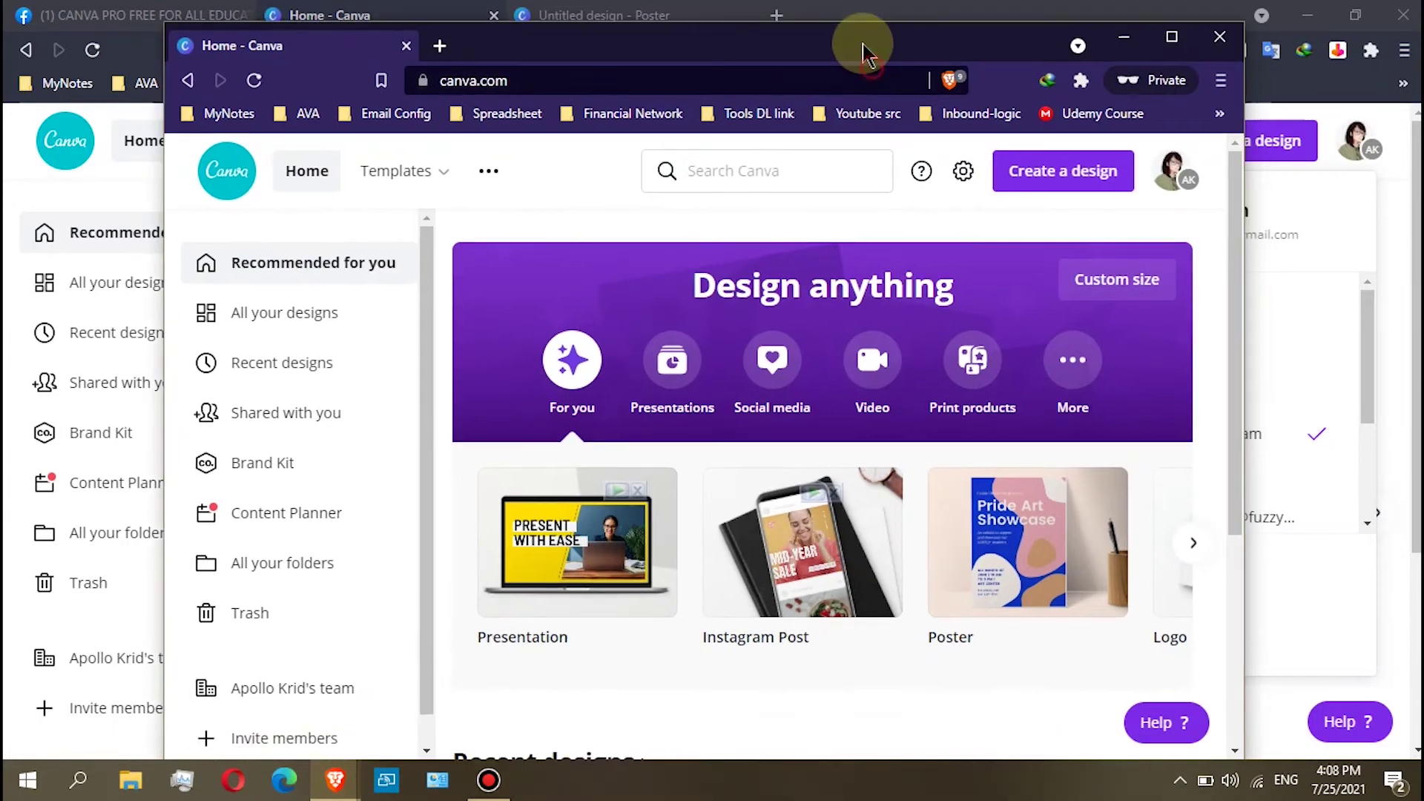
- Choose Ley's Class from the account menu's Switch team list and reposition the window
click(1178, 185)
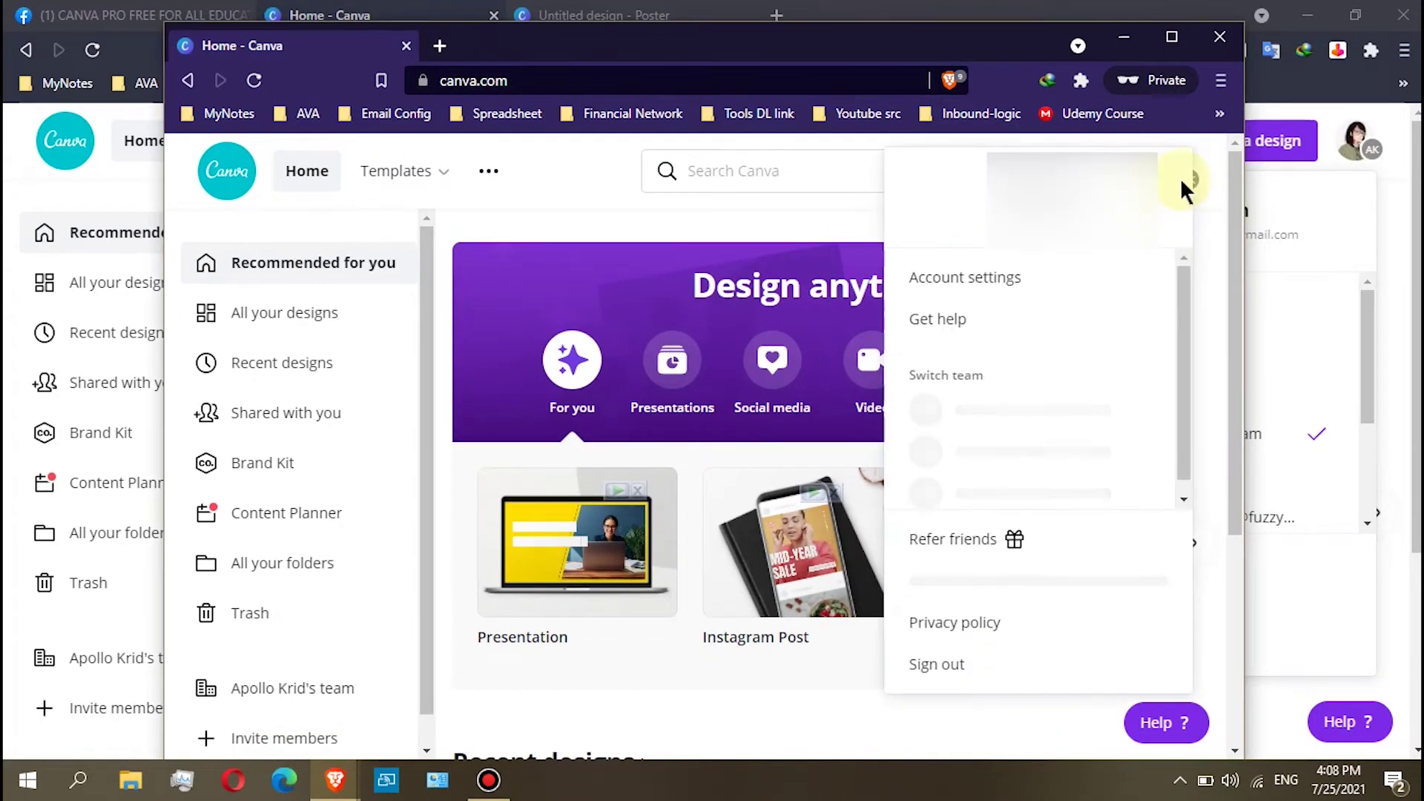
drag(1184, 327, 1181, 439)
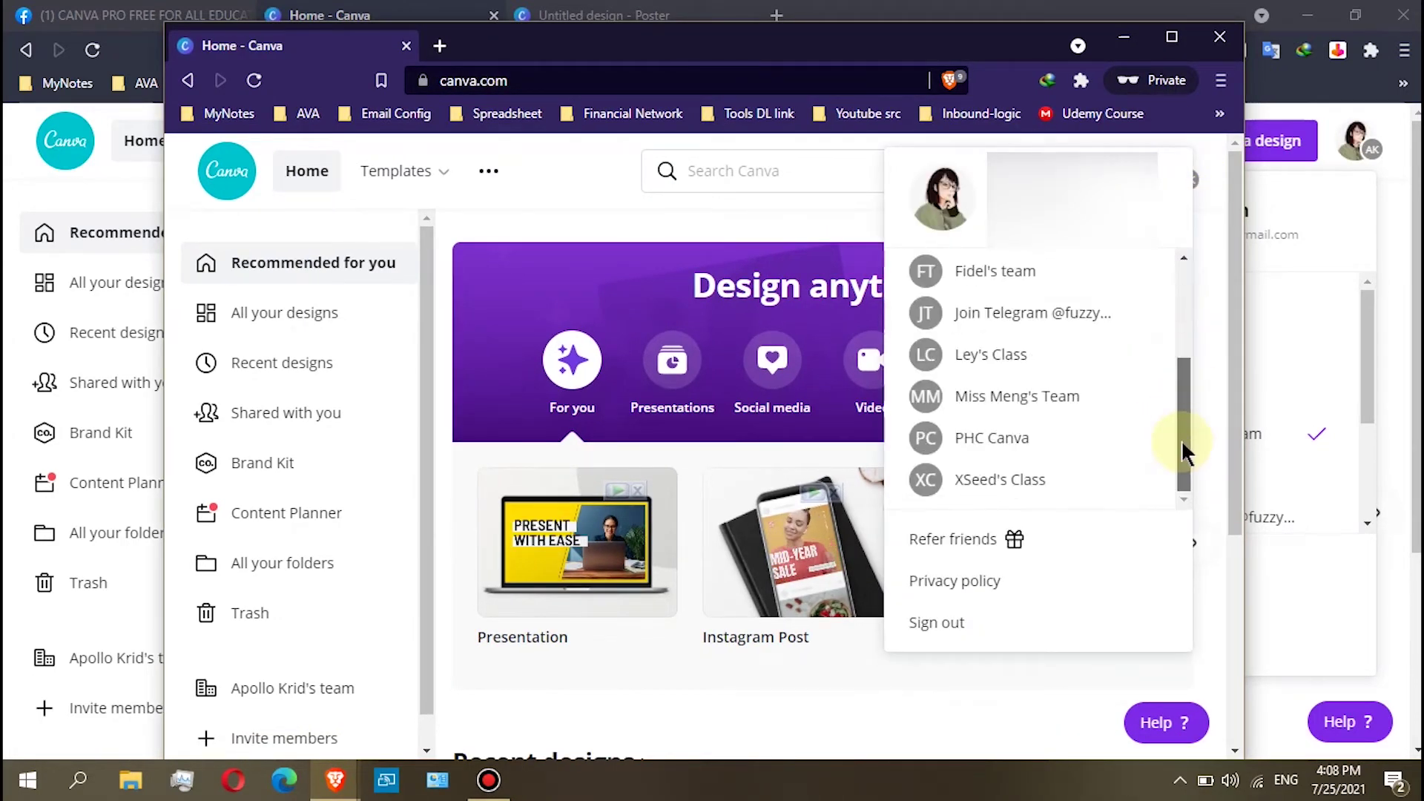
click(1010, 356)
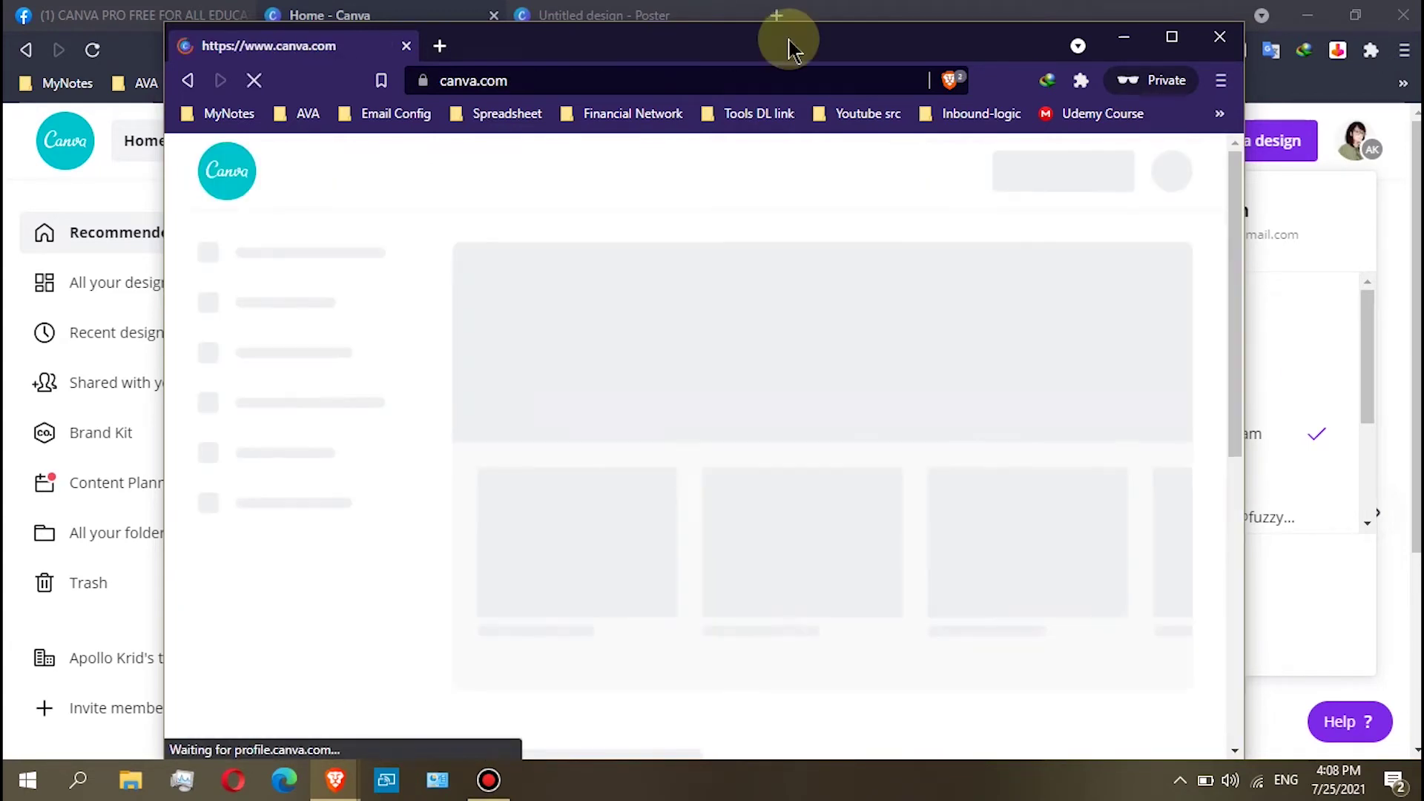
drag(789, 42, 758, 32)
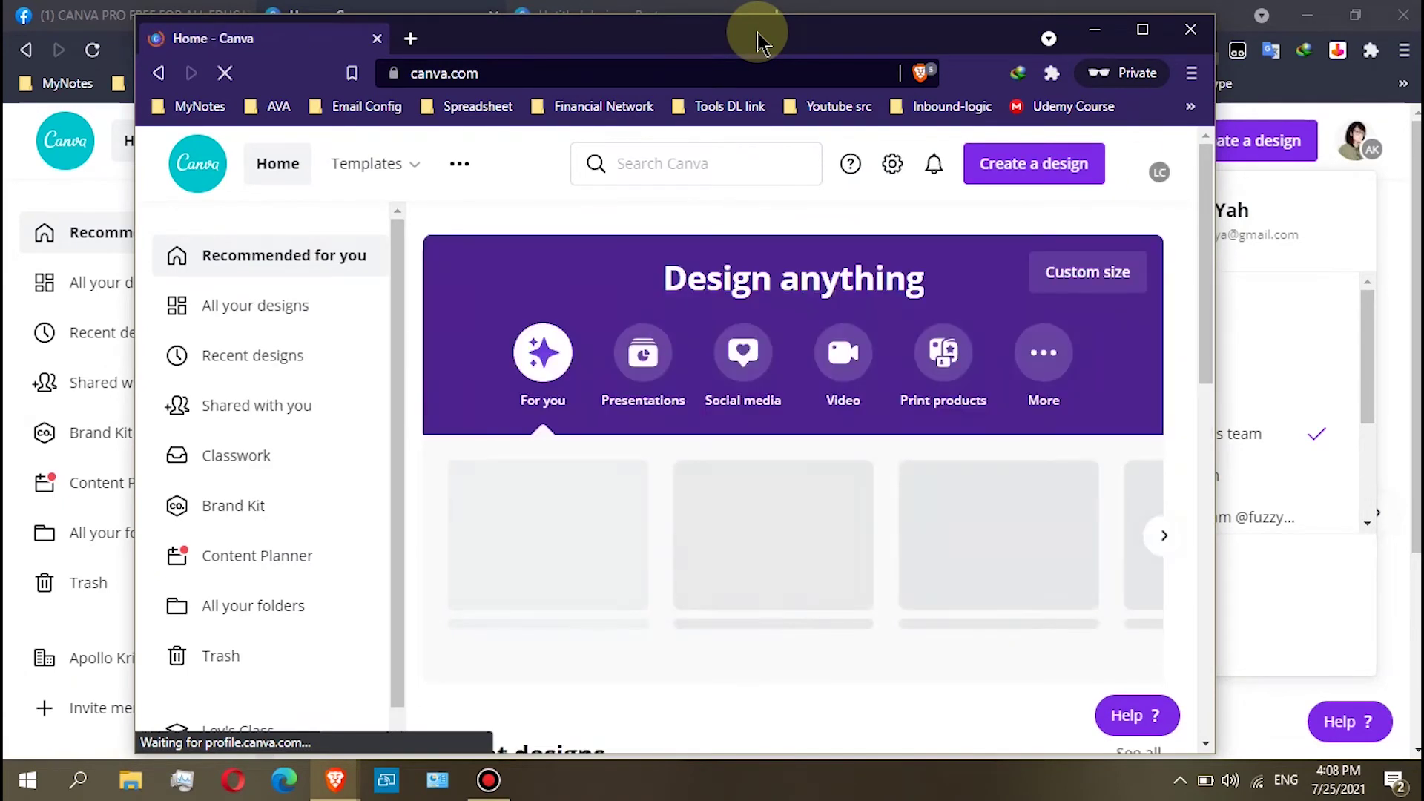
drag(762, 38, 695, 48)
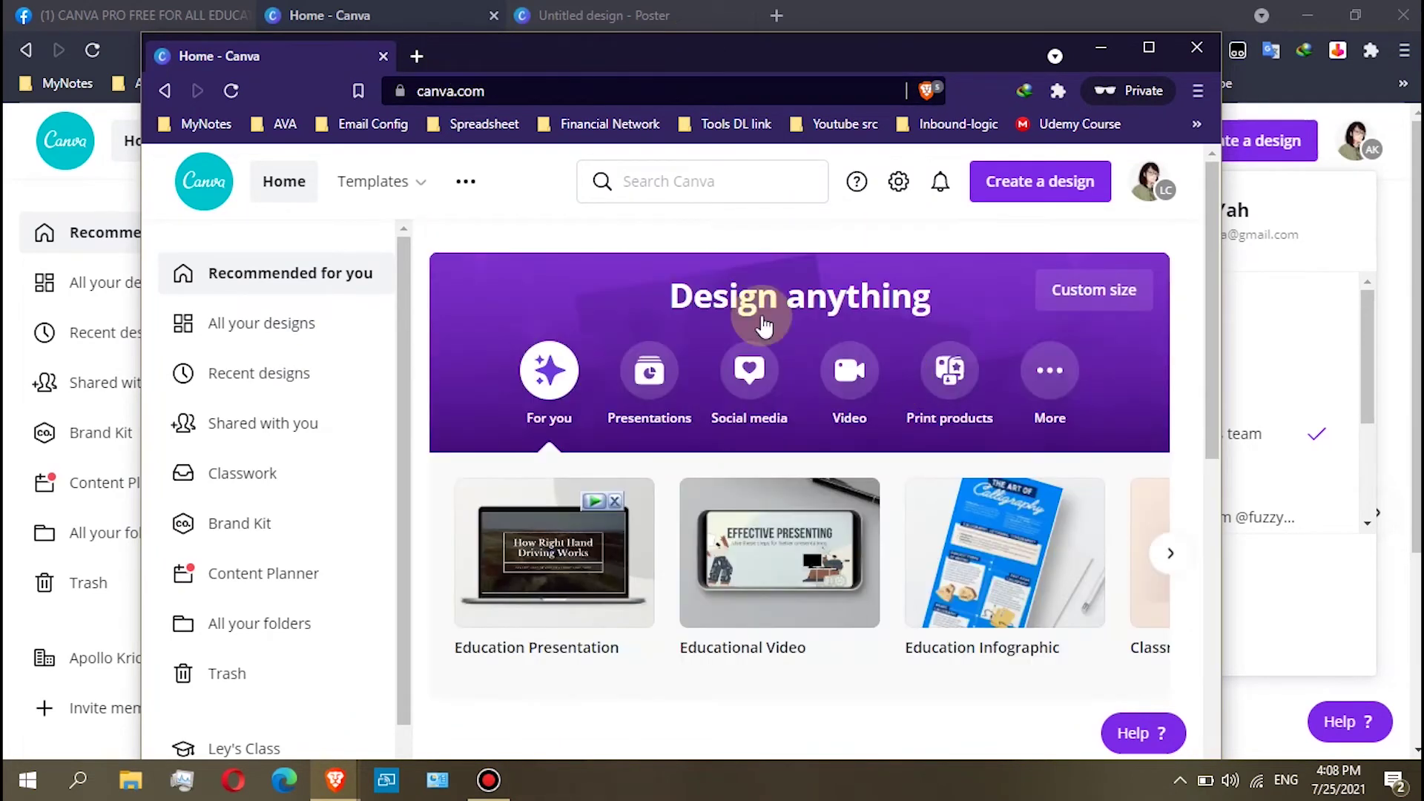
- Paste the poster's share link into a new tab and load it
click(416, 56)
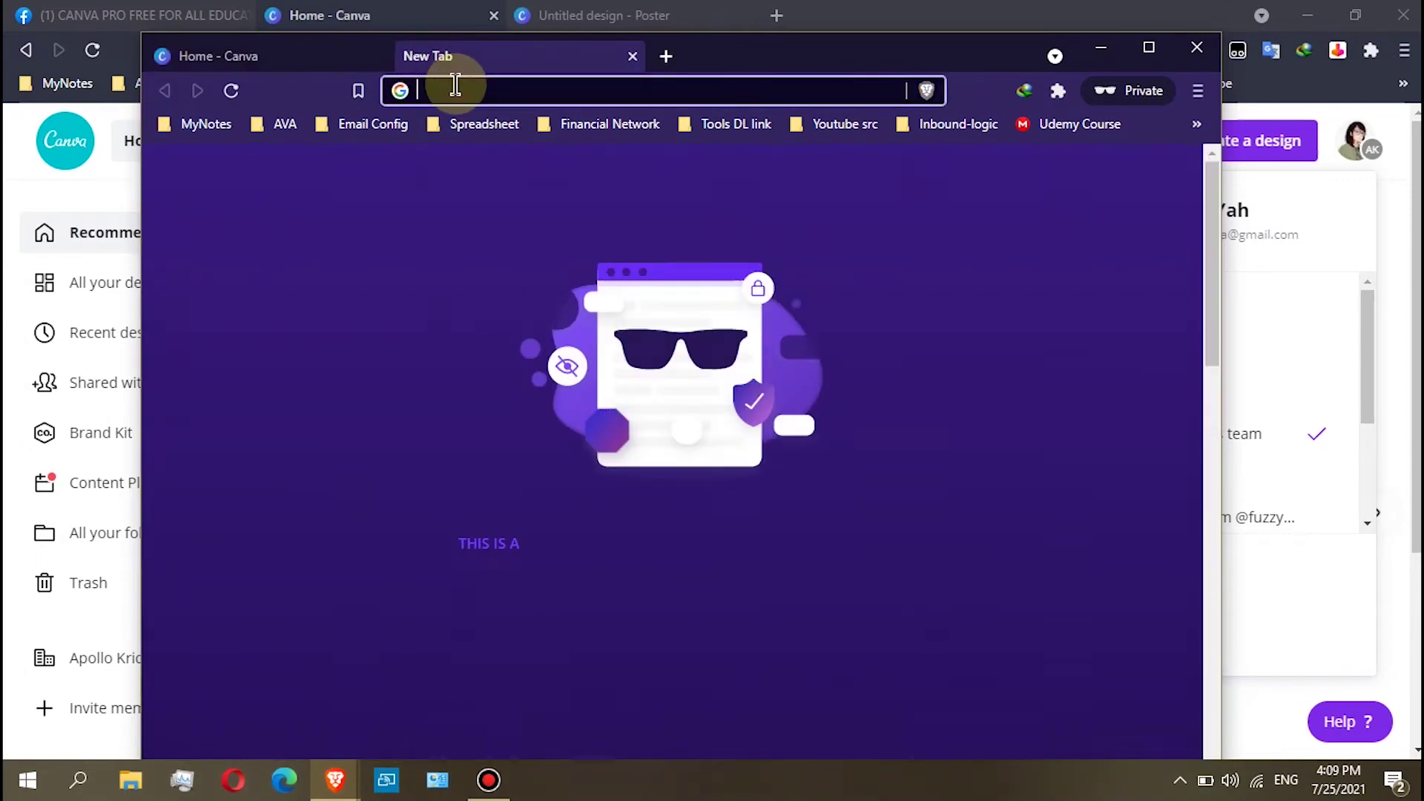
key(ctrl+v)
key(Return)
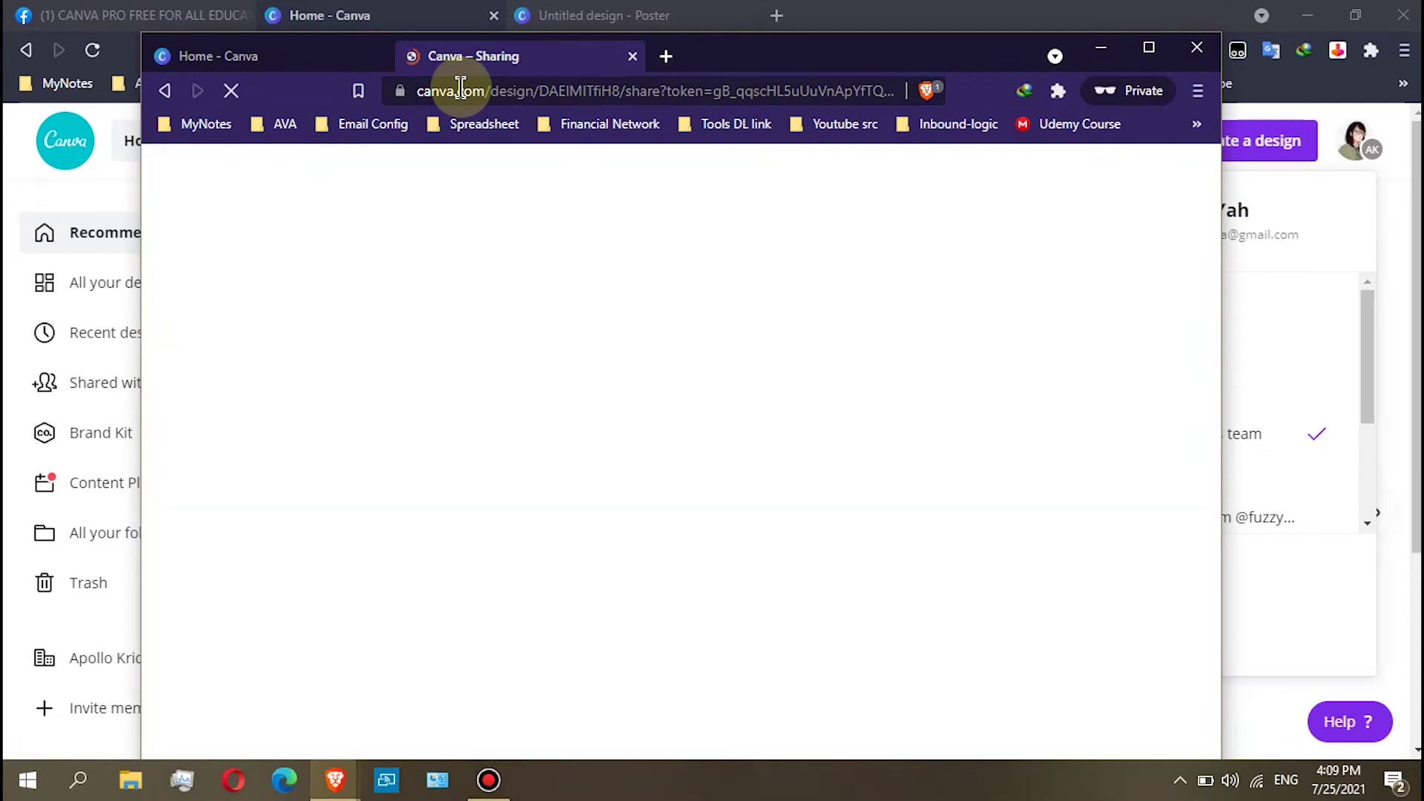
- Check Ley's Class All your designs, then return to the poster and hide Templates
click(300, 56)
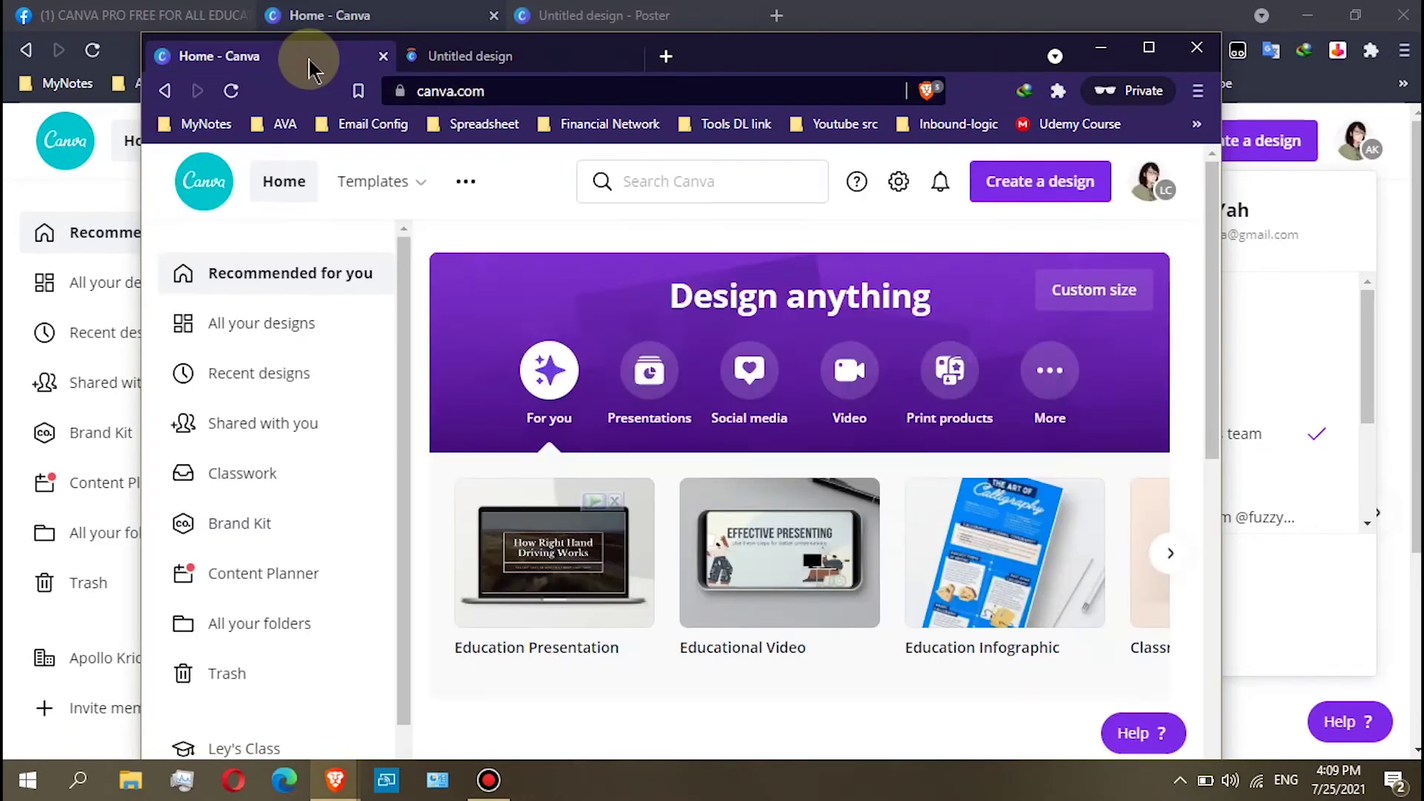
click(260, 323)
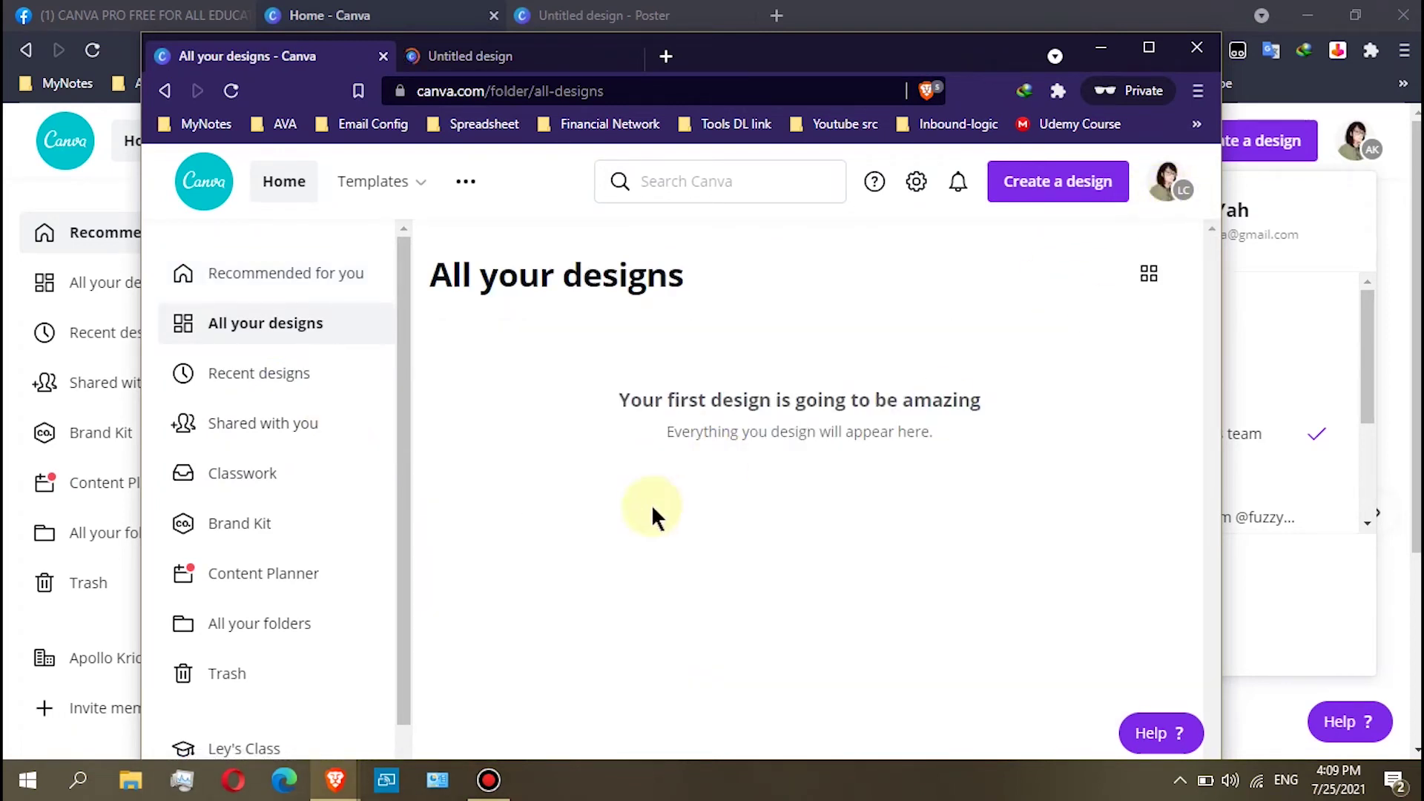
scroll(367, 563, down, 1)
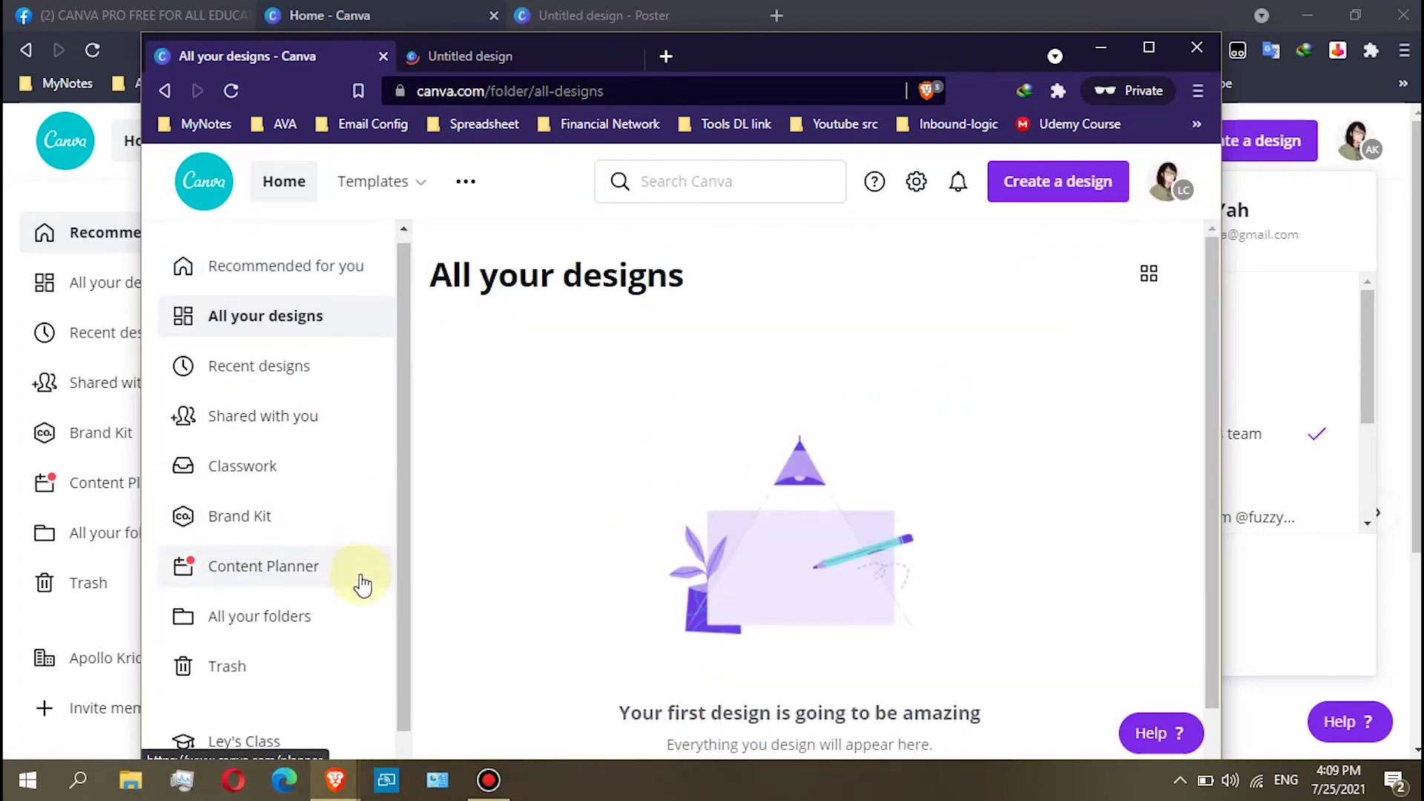
click(475, 57)
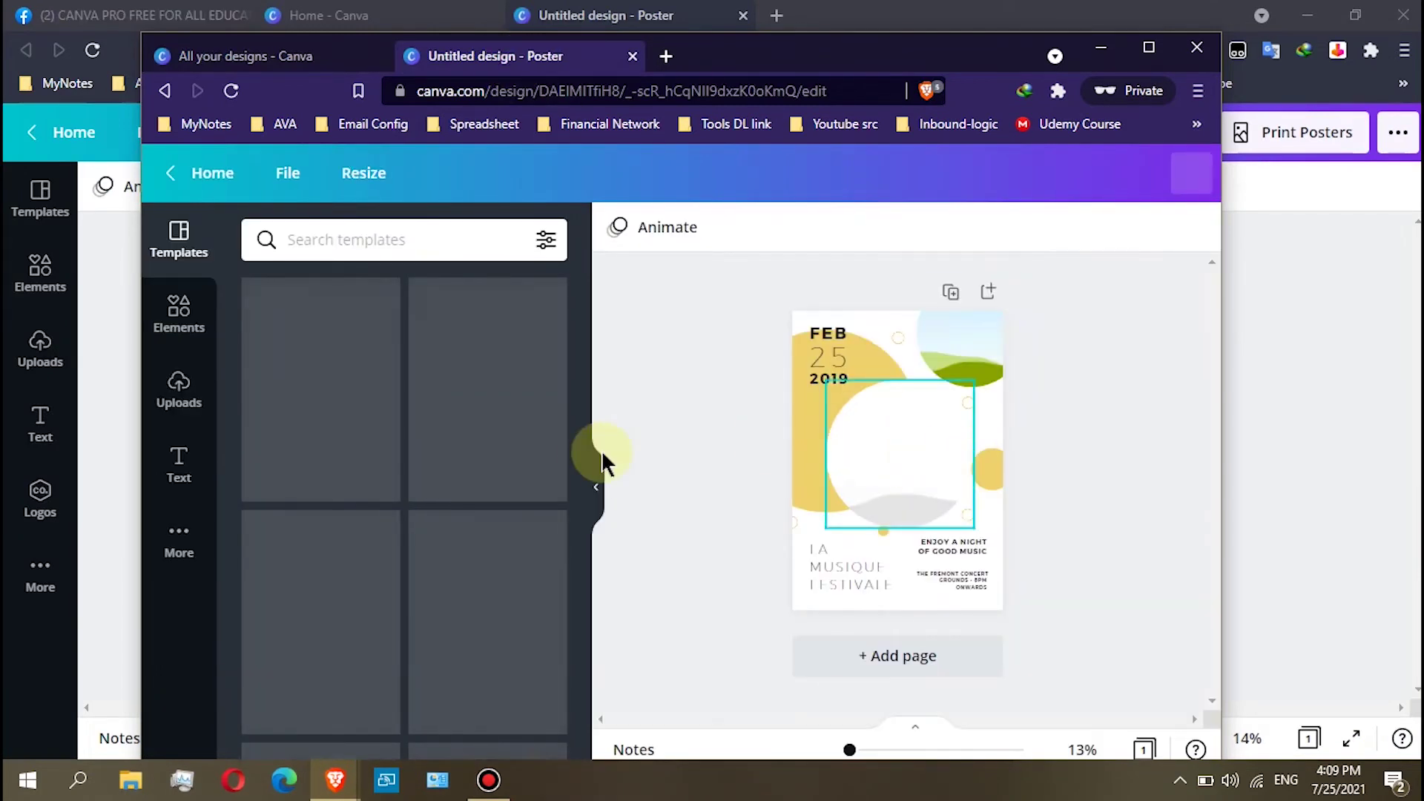
click(591, 492)
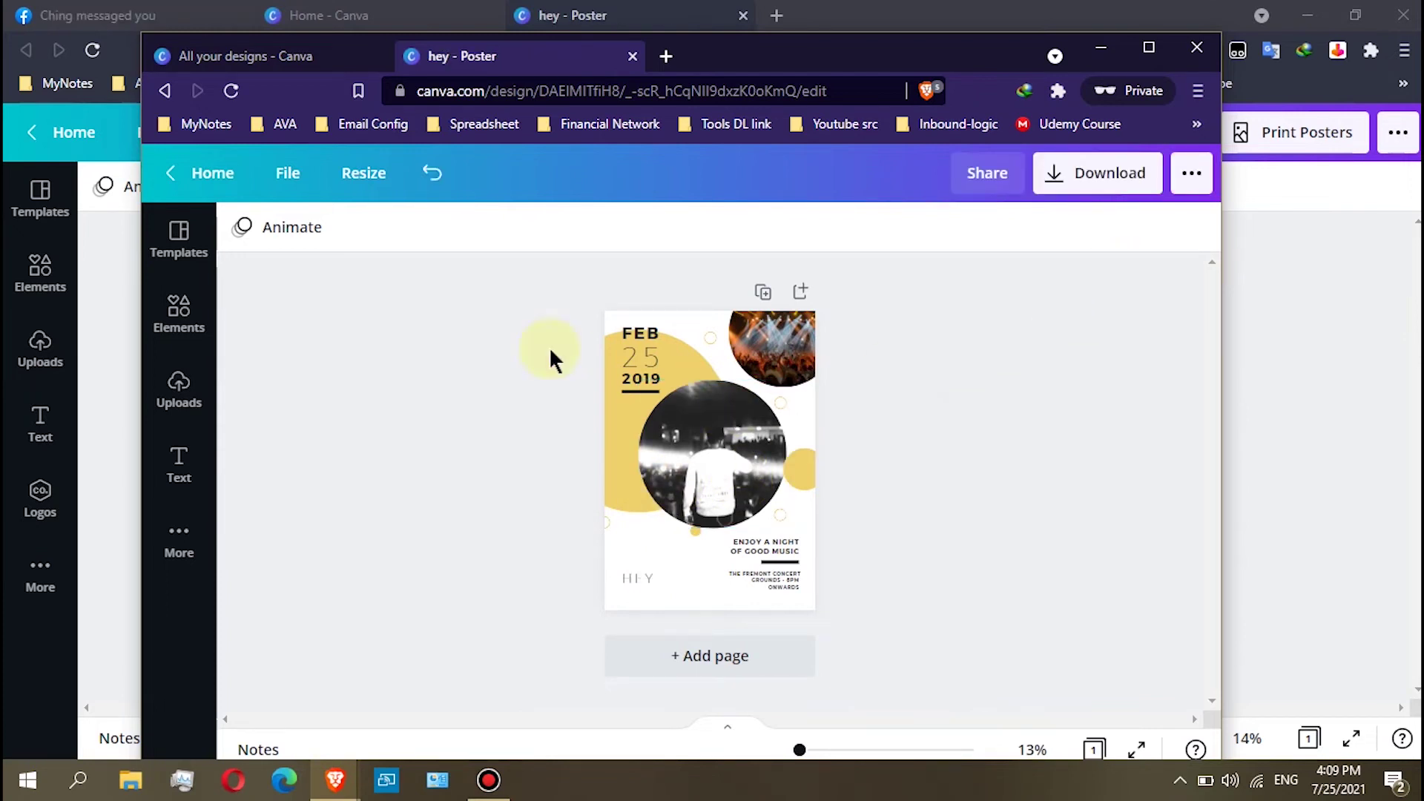
- Make a copy of the shared poster from Shared with you, then view All your designs
click(279, 58)
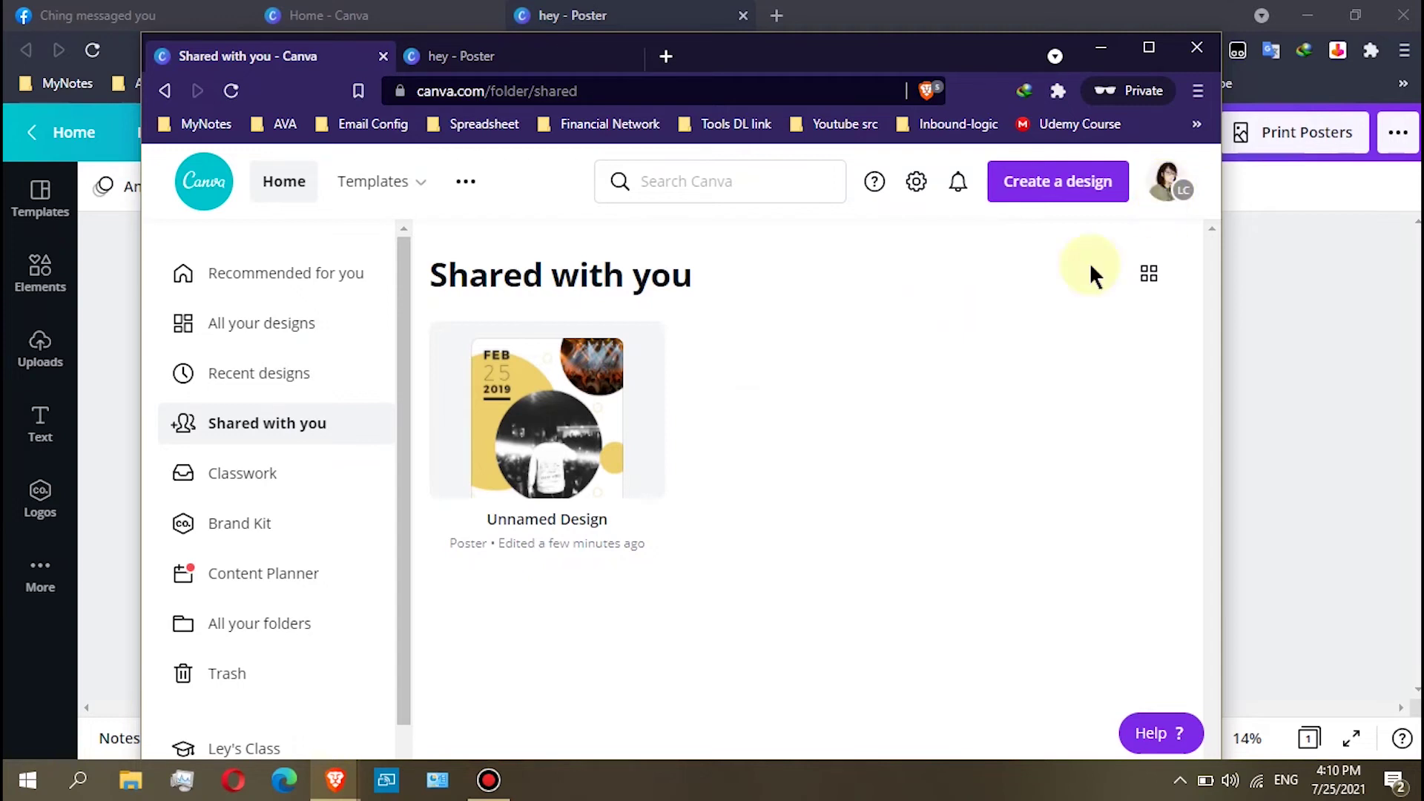
click(640, 347)
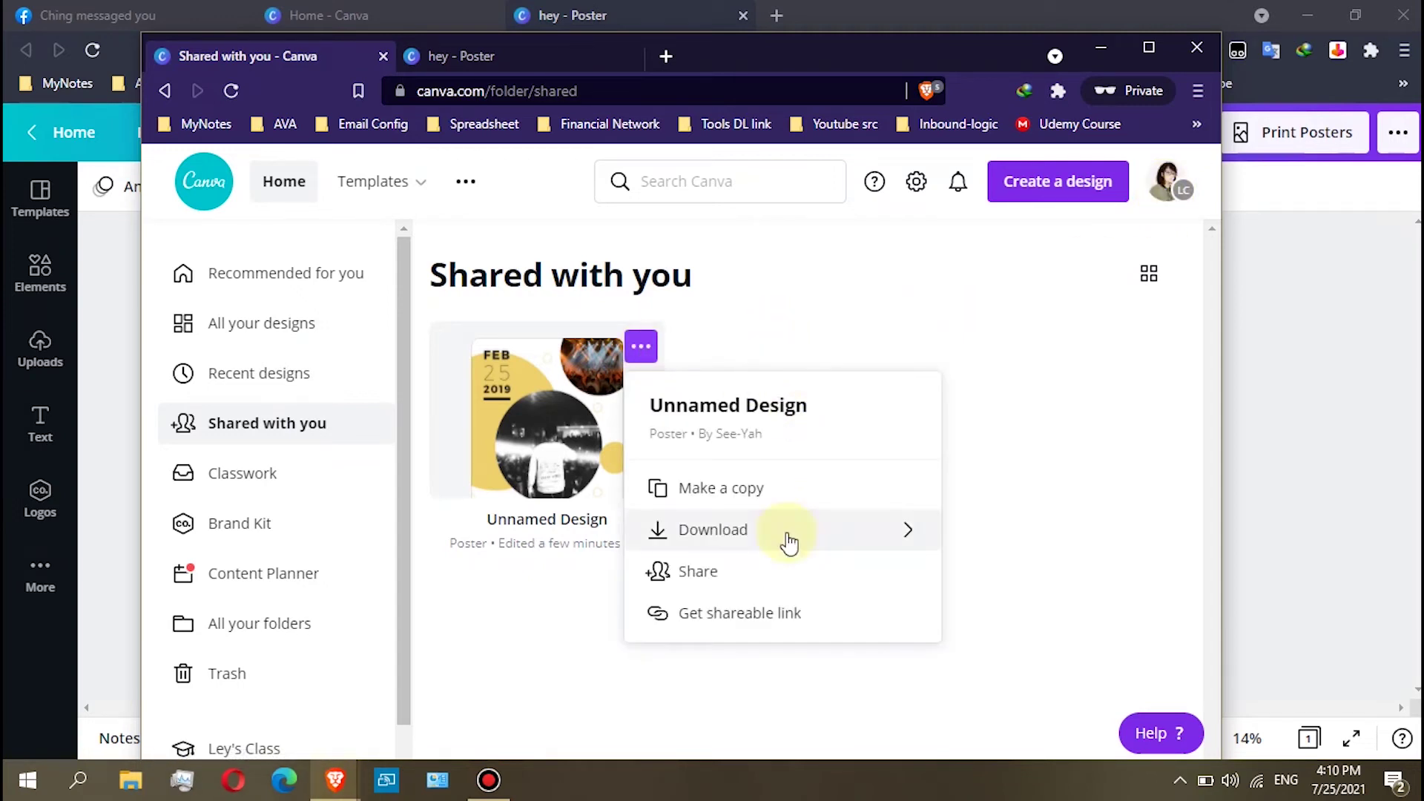
click(741, 491)
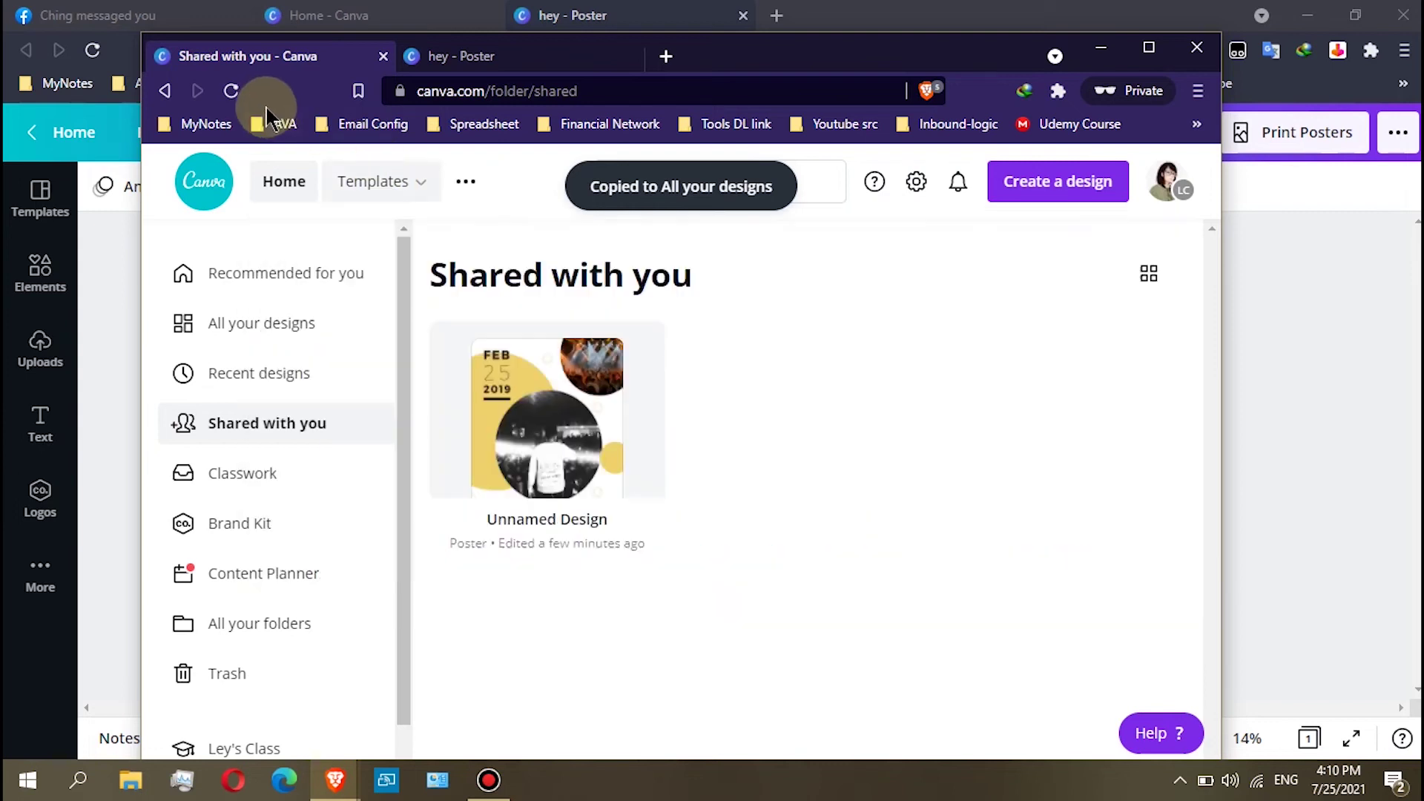
click(315, 327)
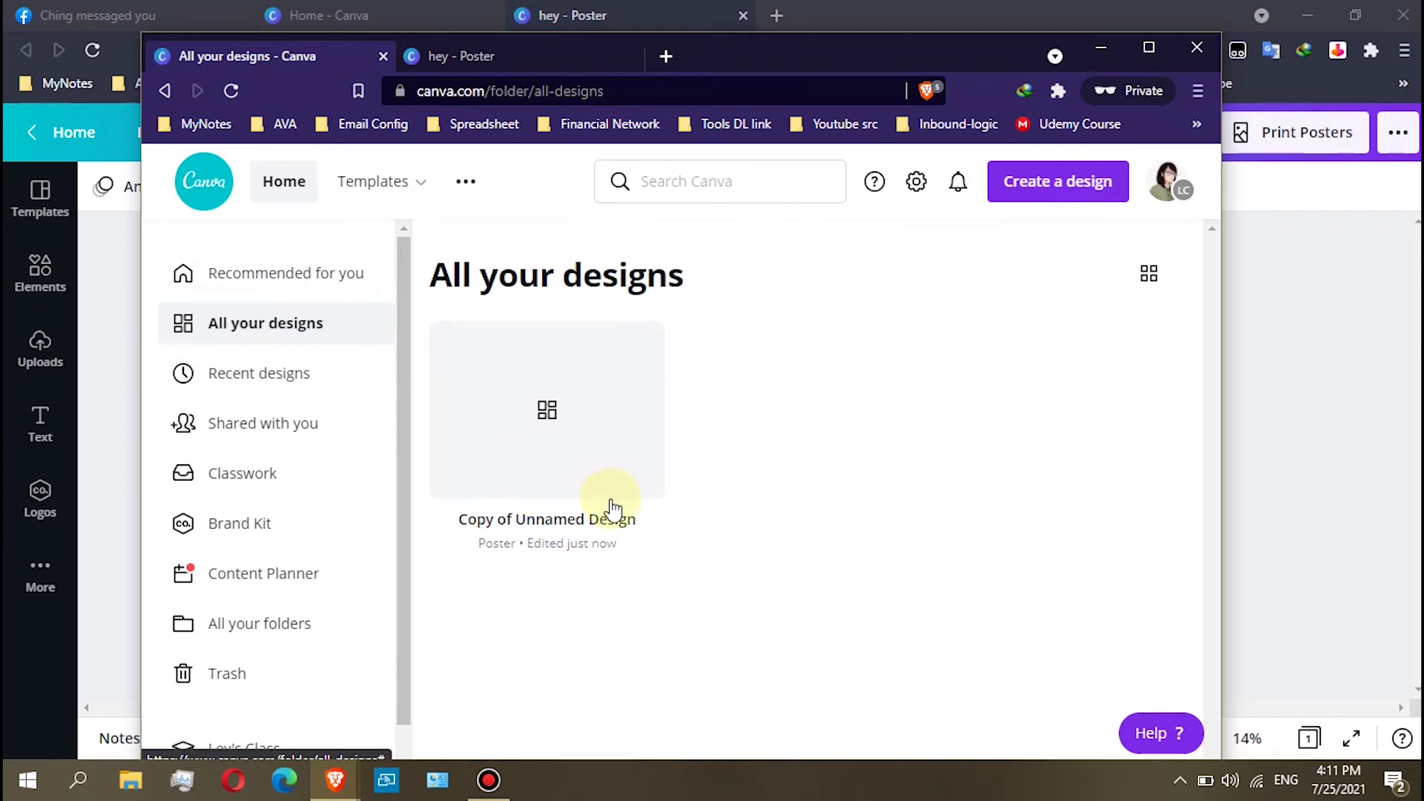
- Reload the designs list and open the Copy of Unnamed Design thumbnail
click(232, 91)
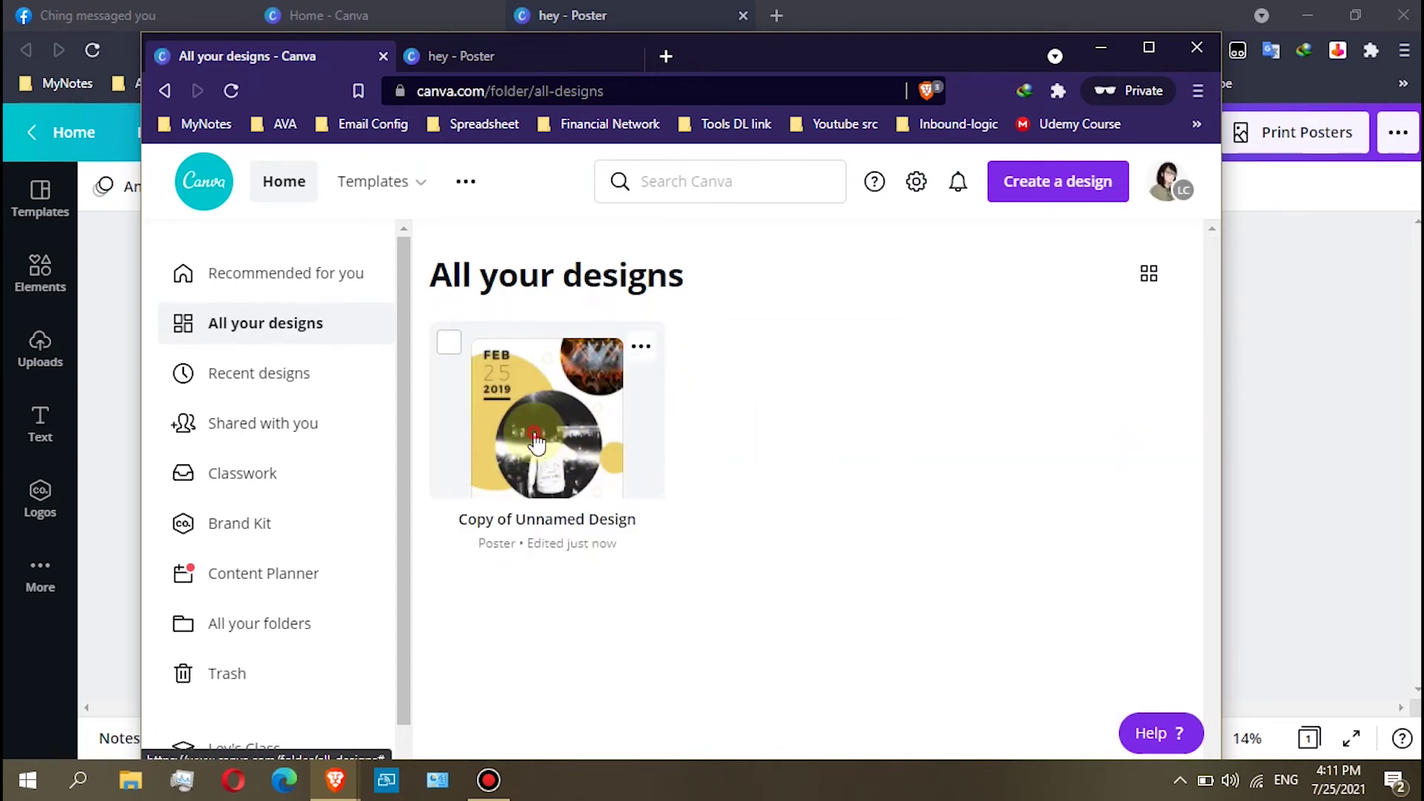
click(546, 445)
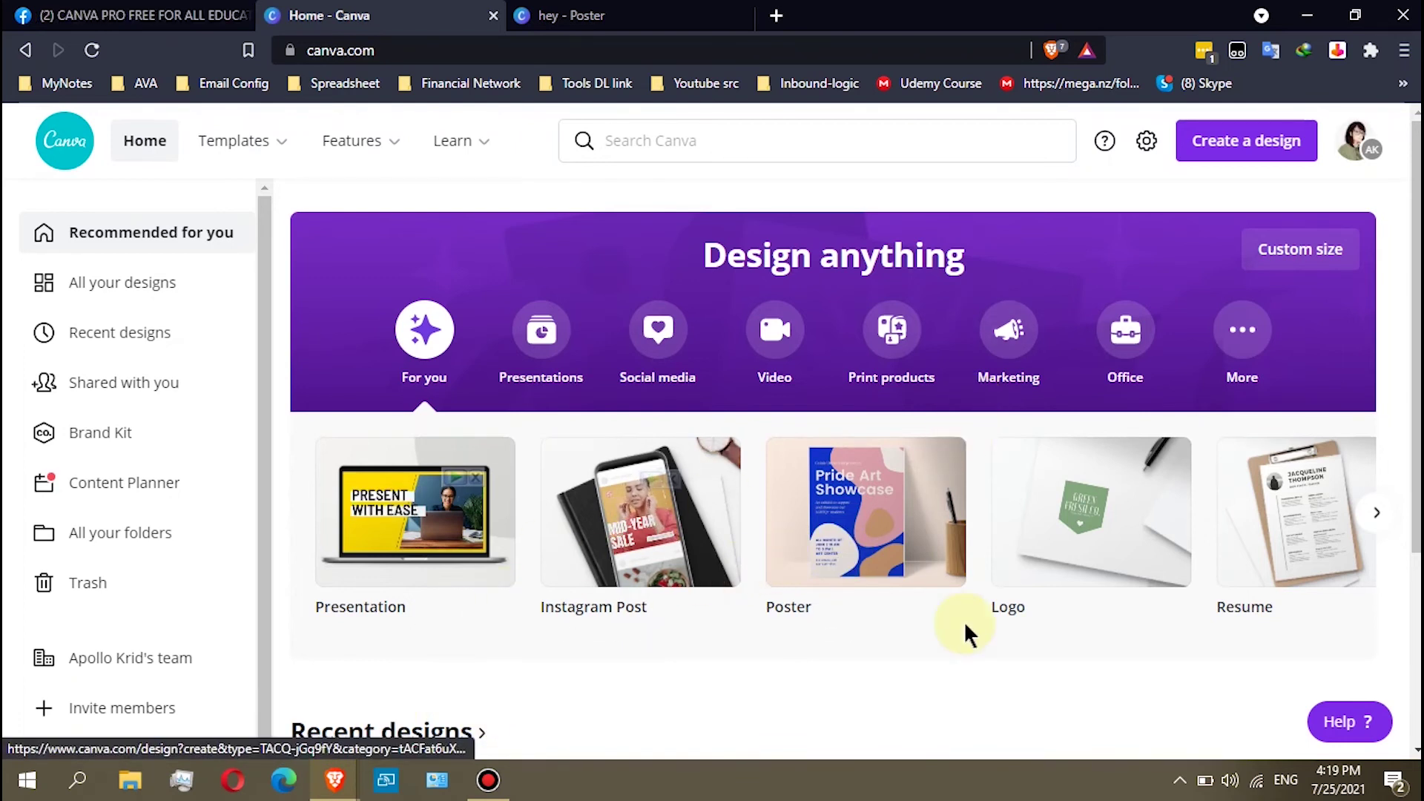
- Copy the hey poster's edit link, then switch back to the private Ley's Class window
click(1356, 141)
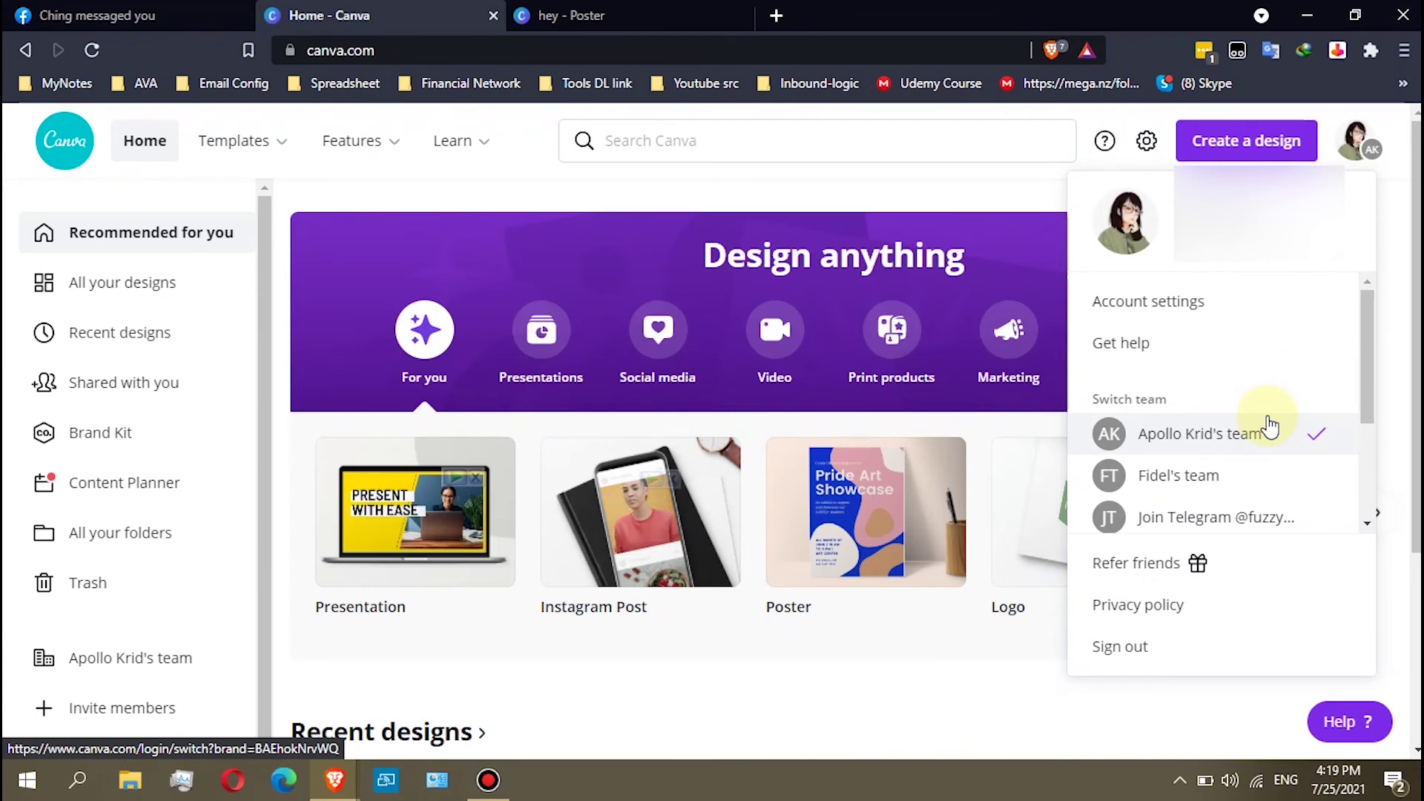
click(653, 28)
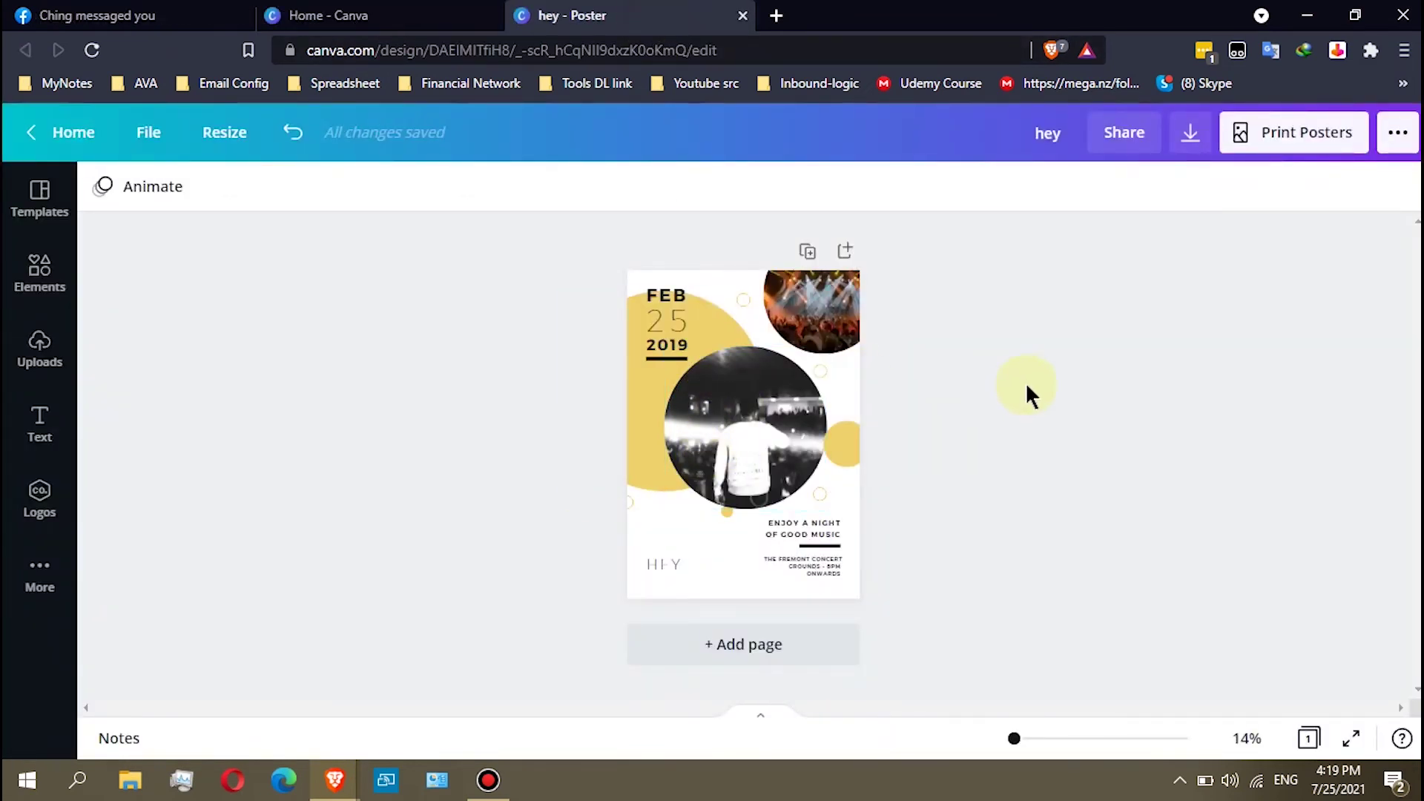
click(1120, 135)
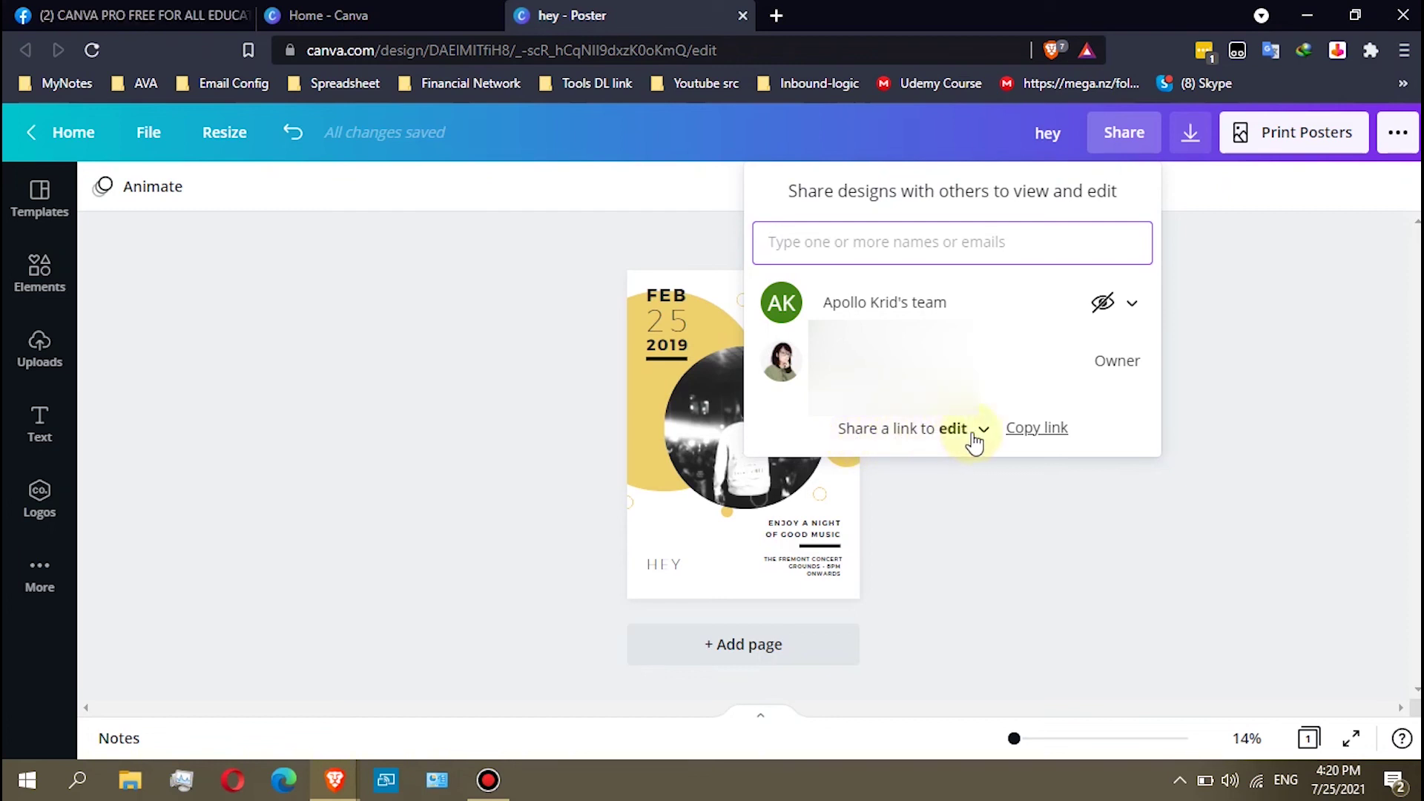
click(1033, 440)
key(alt+Tab)
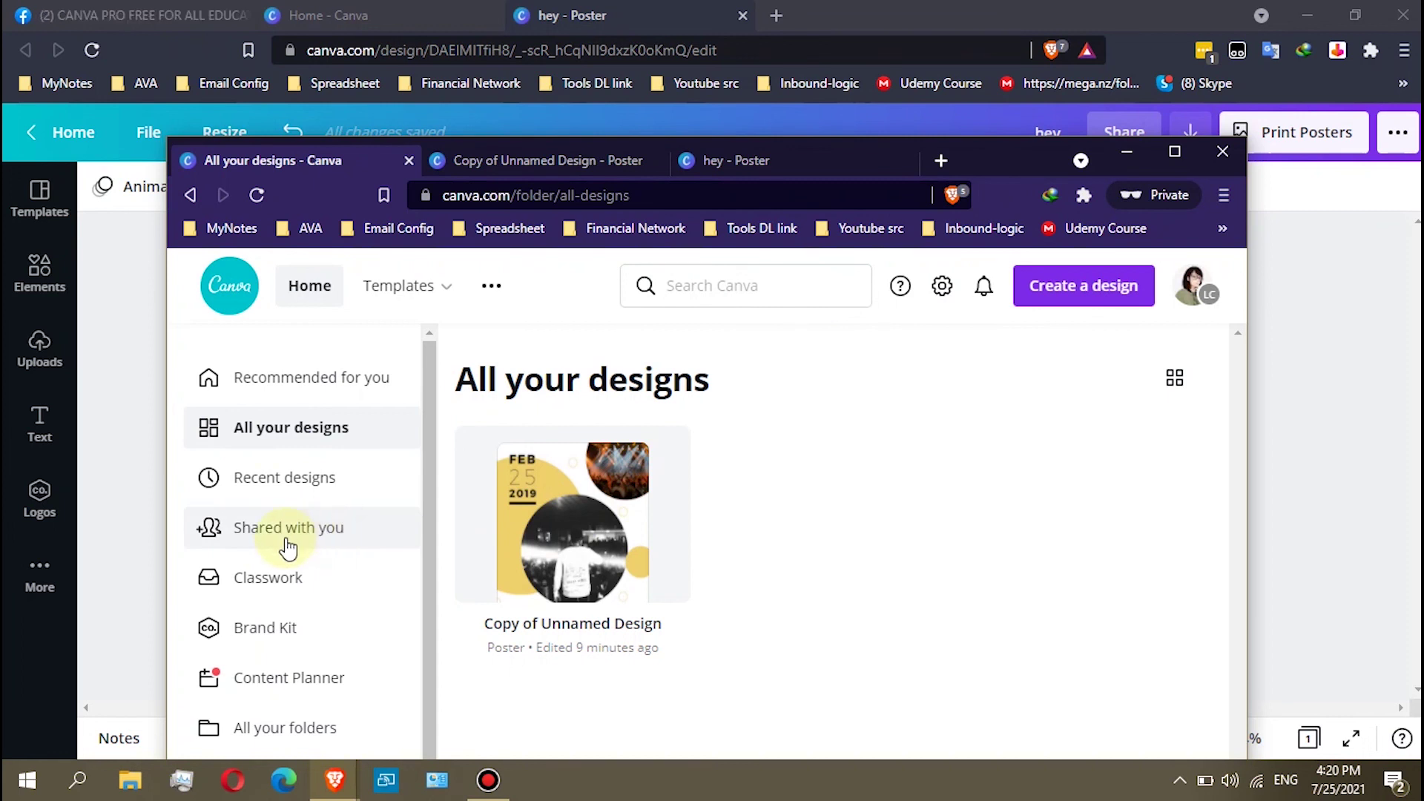
click(263, 547)
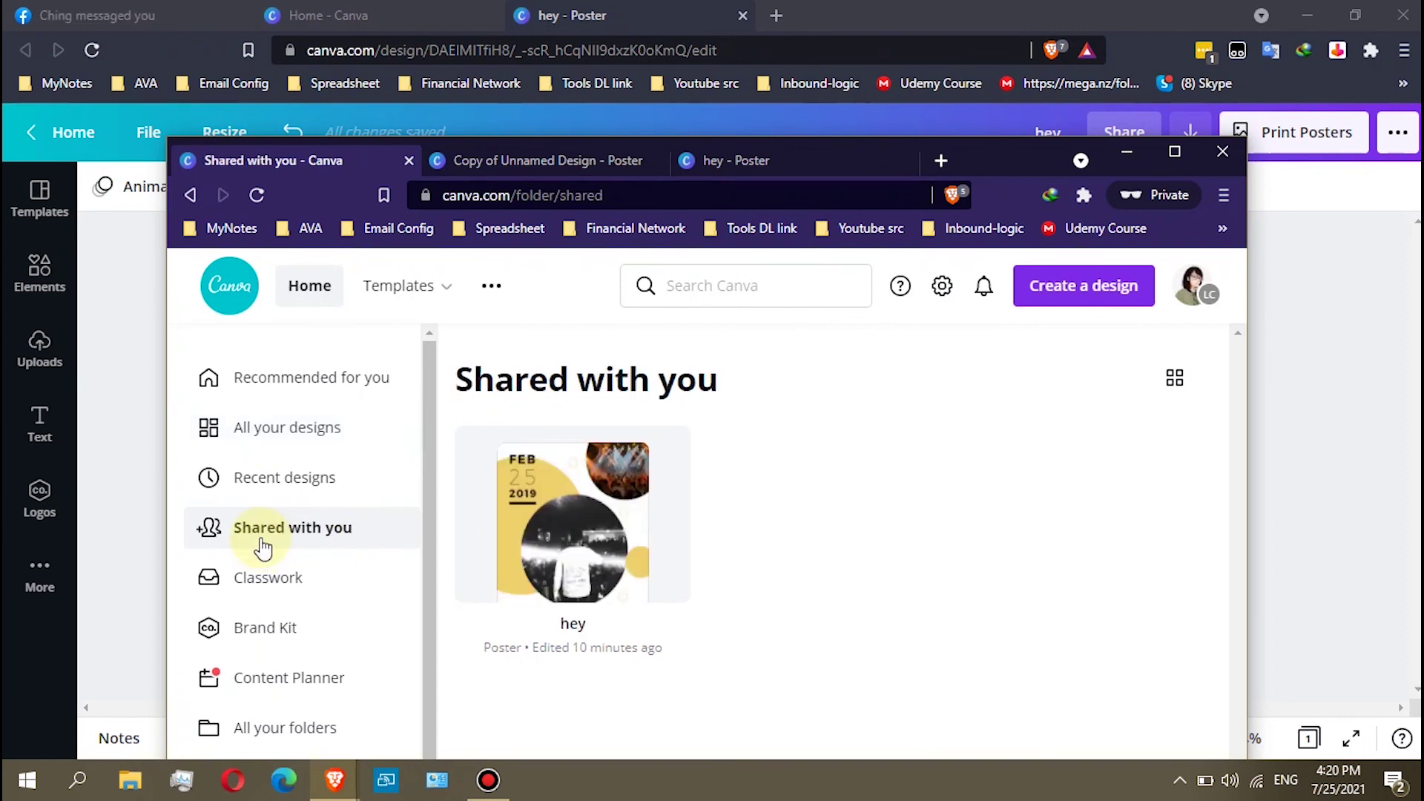
mouse_move(572, 523)
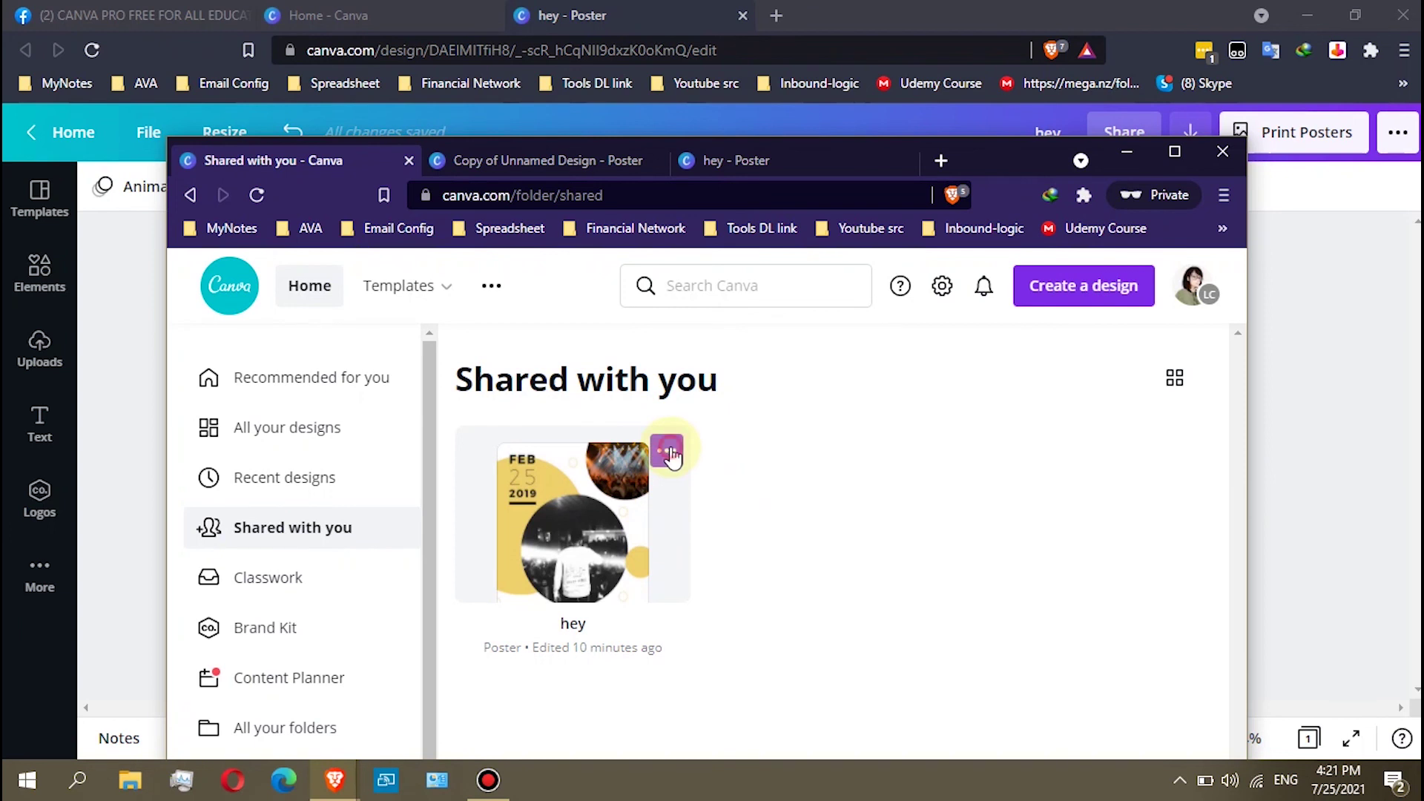
click(668, 452)
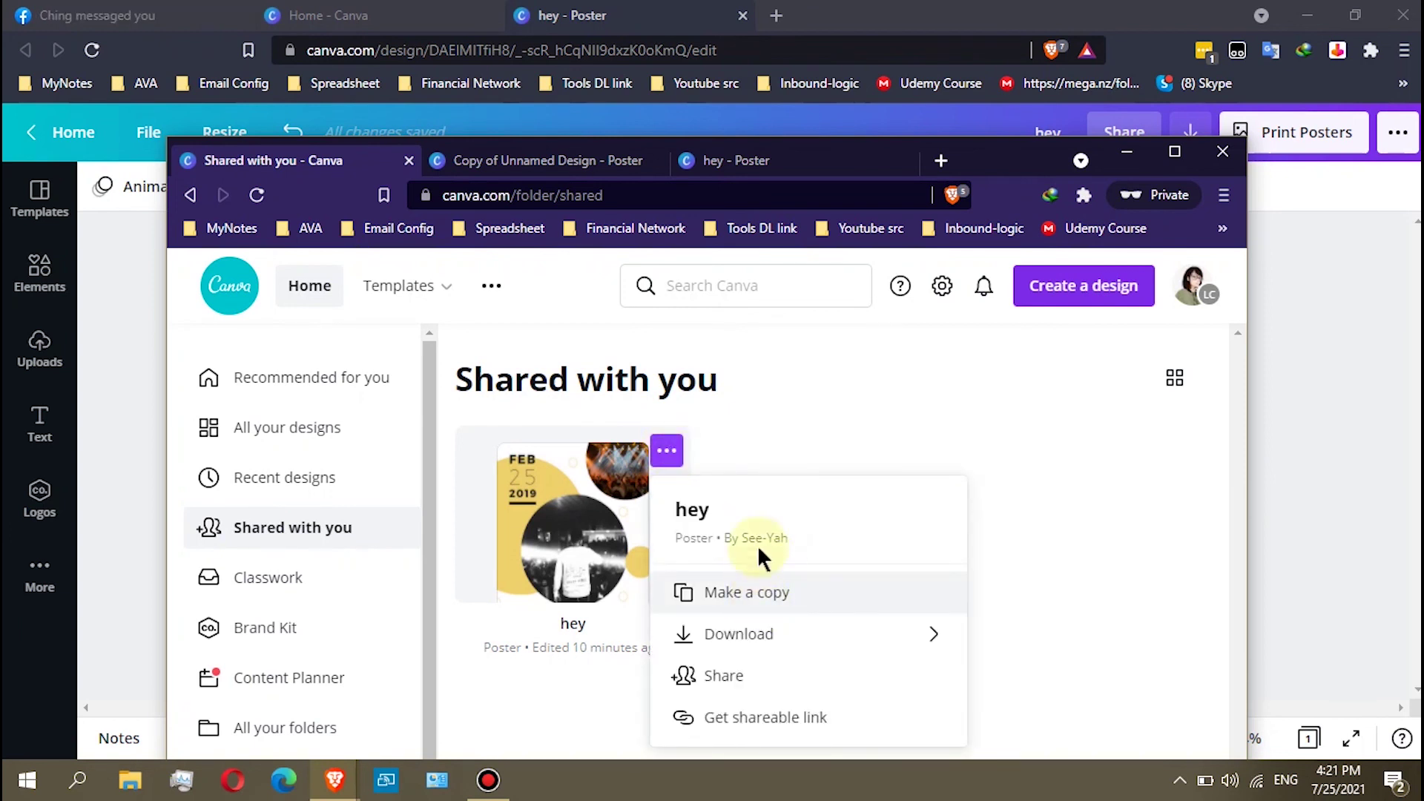
click(776, 430)
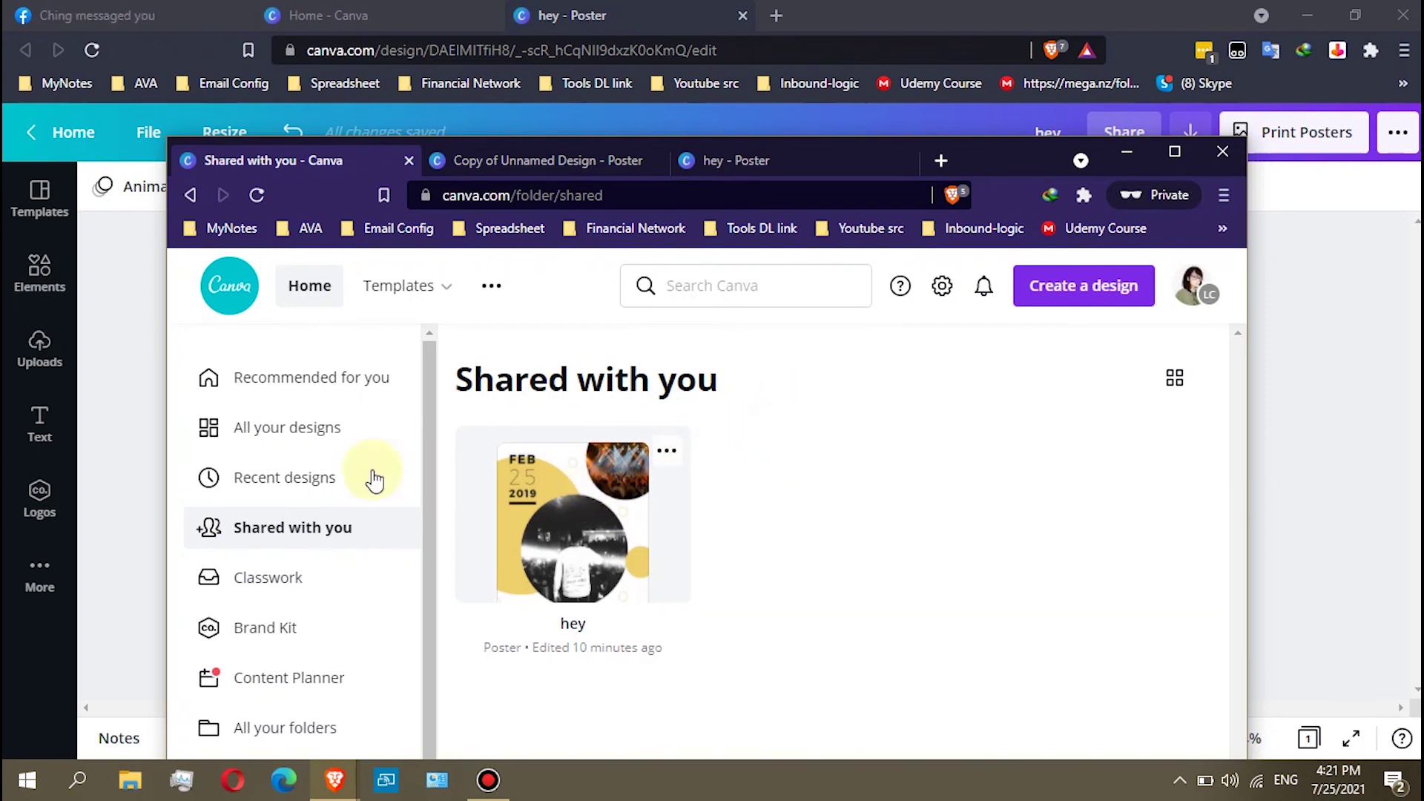
click(290, 438)
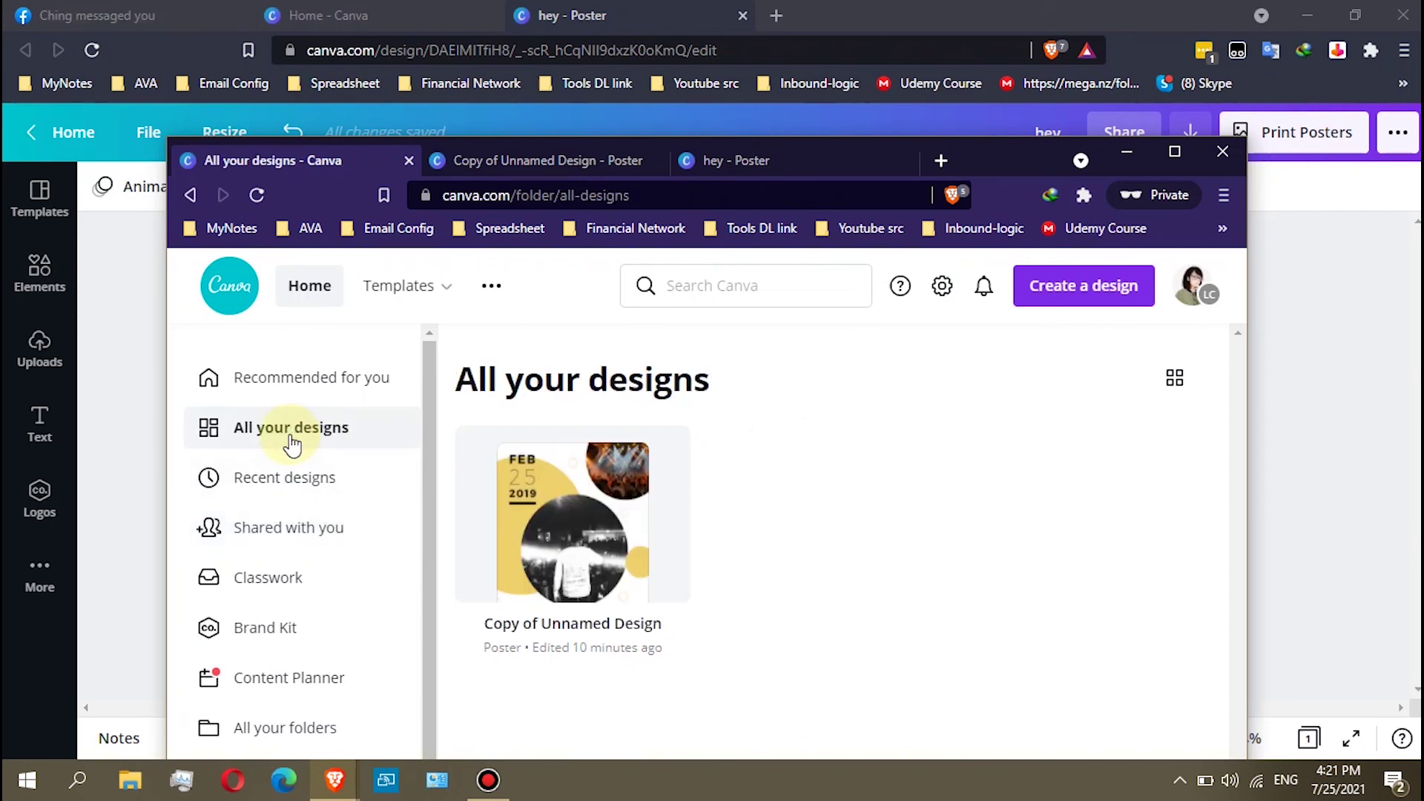